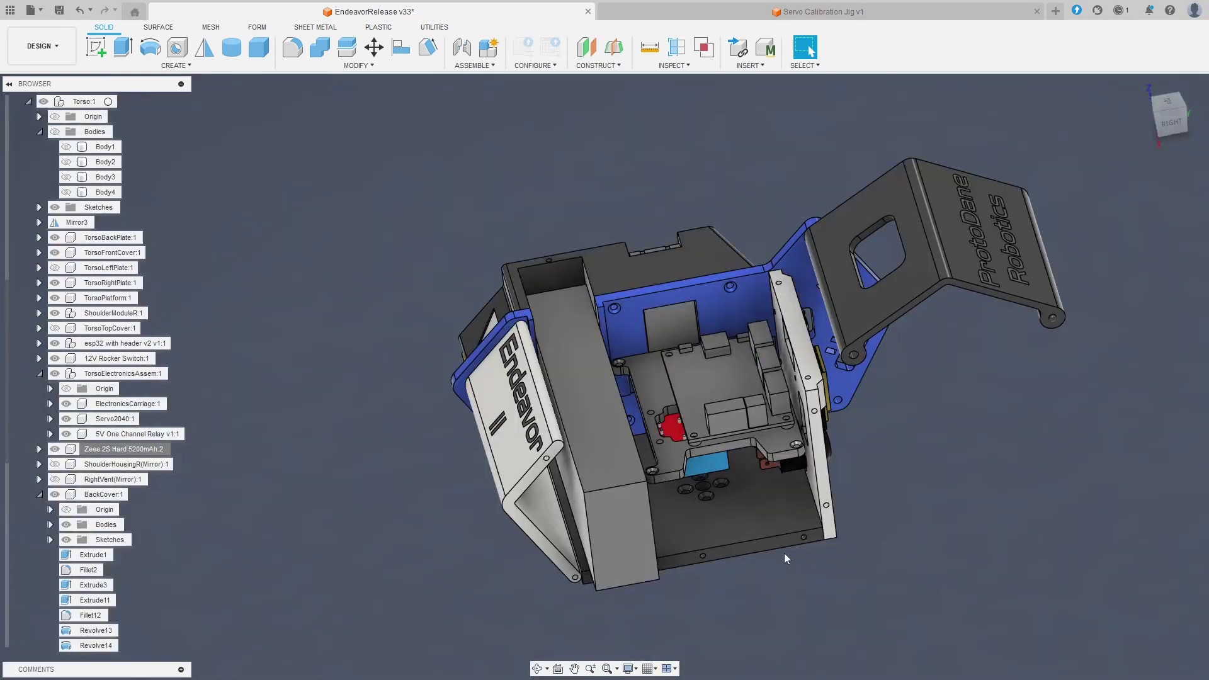
# Step: Try to move the 2S battery within the torso
pyautogui.click(636, 524)
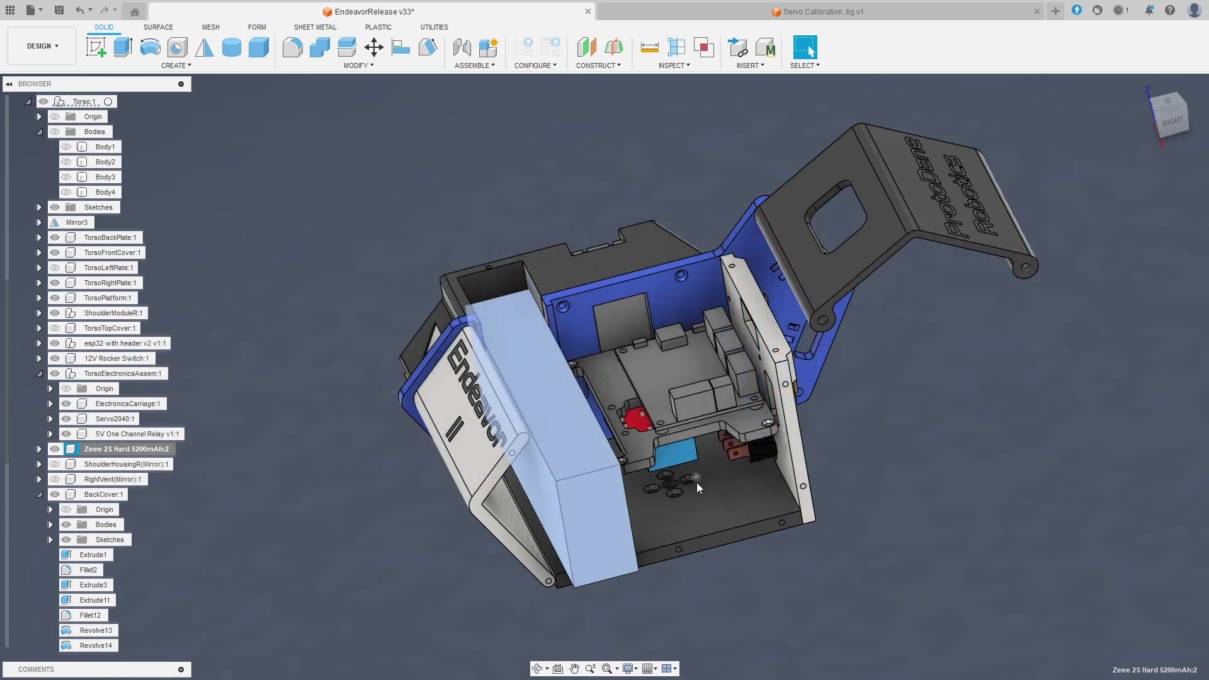
pyautogui.press('m')
pyautogui.moveTo(553, 416); pyautogui.dragTo(580, 357)
pyautogui.press('Return')
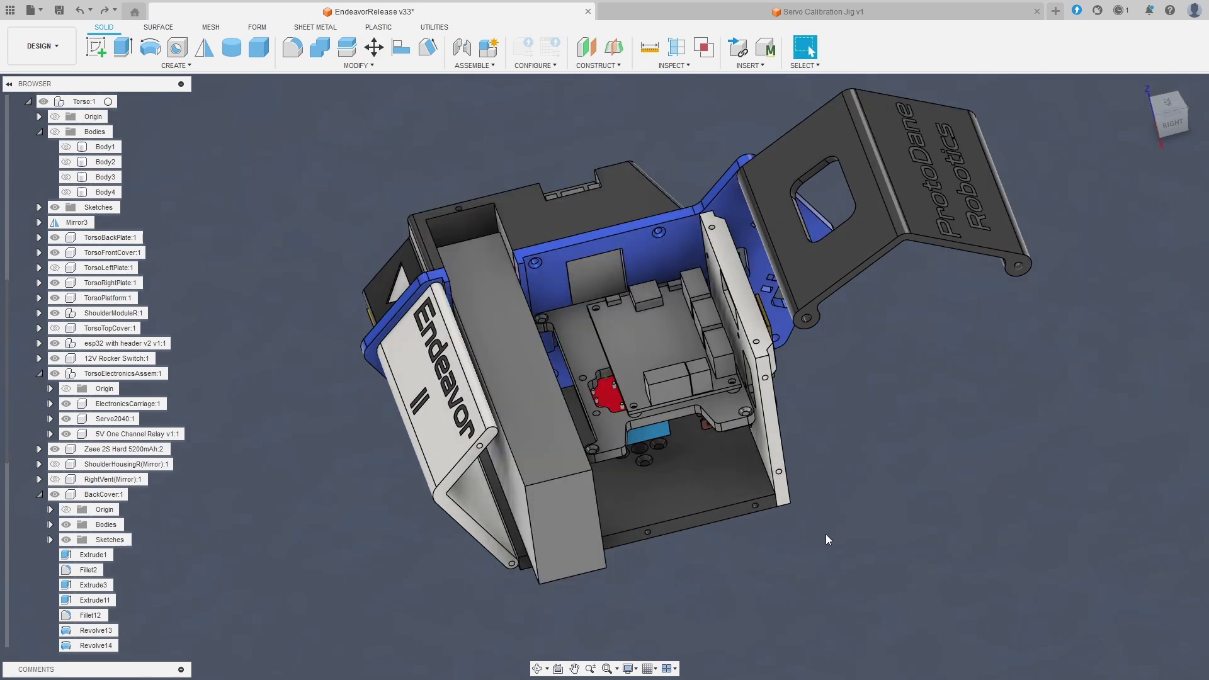
# Step: Hide the torso platform and inspect the 5V one-channel relay mounted under the electronics carriage
pyautogui.click(701, 501)
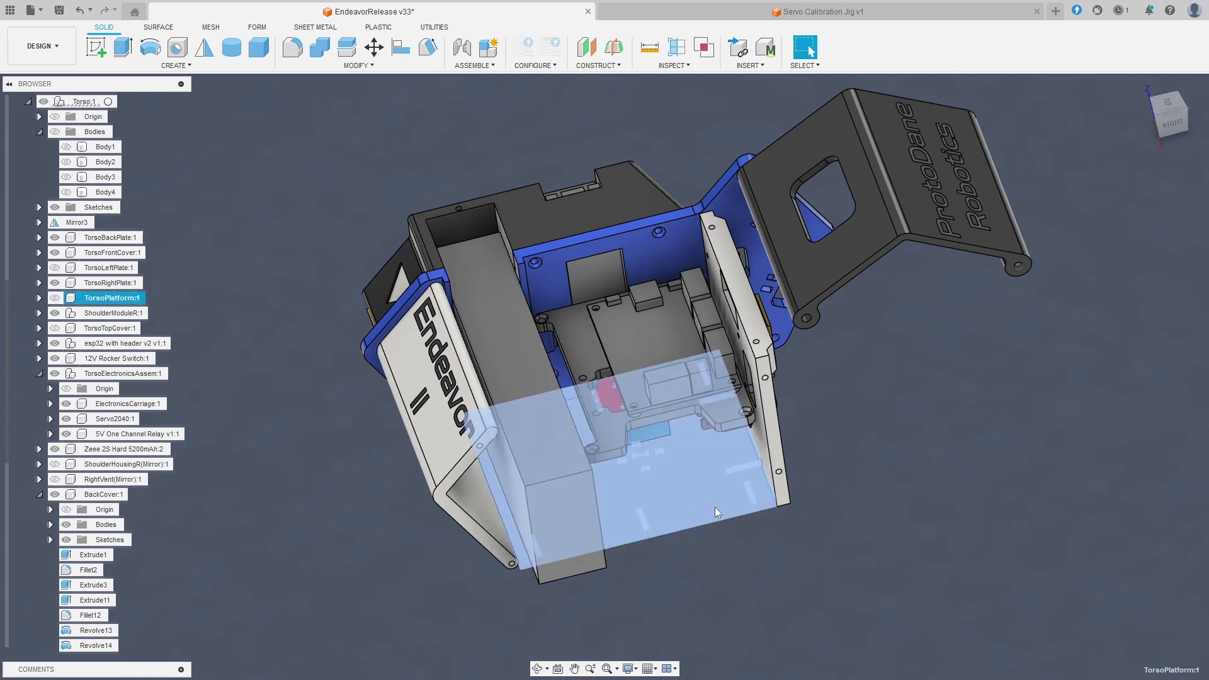
pyautogui.press('v')
pyautogui.keyDown('shift'); pyautogui.moveTo(860, 554); pyautogui.dragTo(687, 255, button='middle'); pyautogui.keyUp('shift')
pyautogui.scroll(5, 815, 513)
pyautogui.click(687, 255)
pyautogui.scroll(3, 686, 255)
pyautogui.scroll(-3, 688, 265)
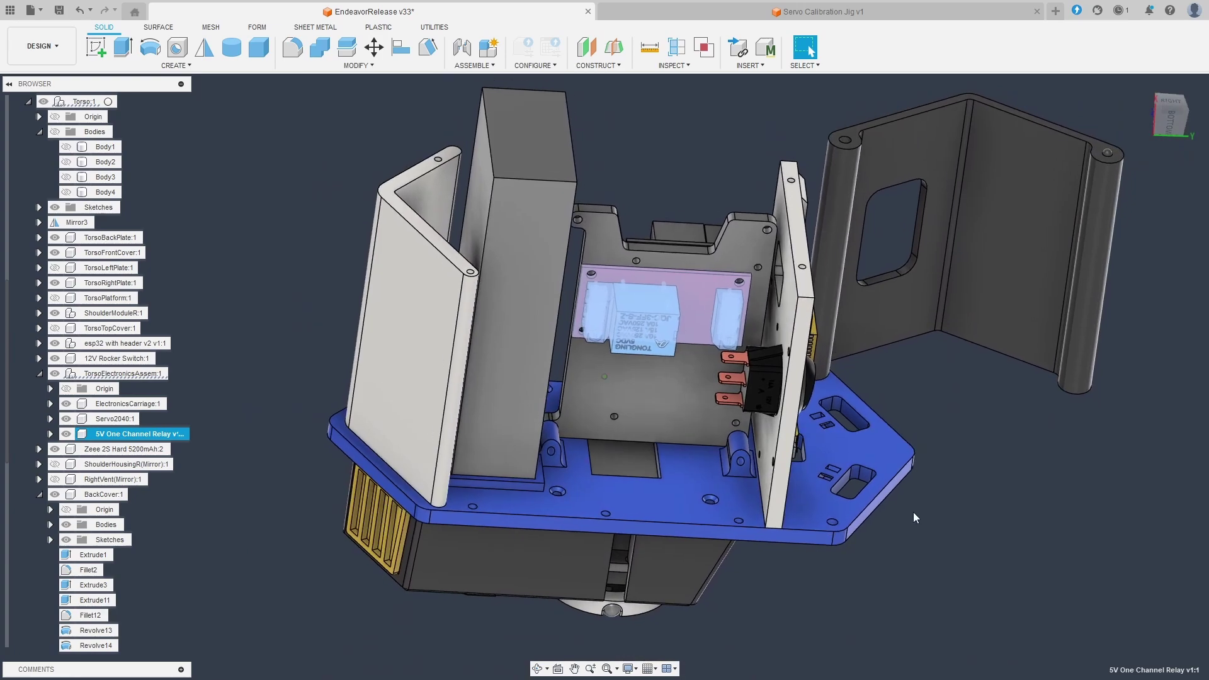
pyautogui.keyDown('shift'); pyautogui.moveTo(914, 517); pyautogui.dragTo(910, 527, button='middle'); pyautogui.keyUp('shift')
pyautogui.click(910, 527)
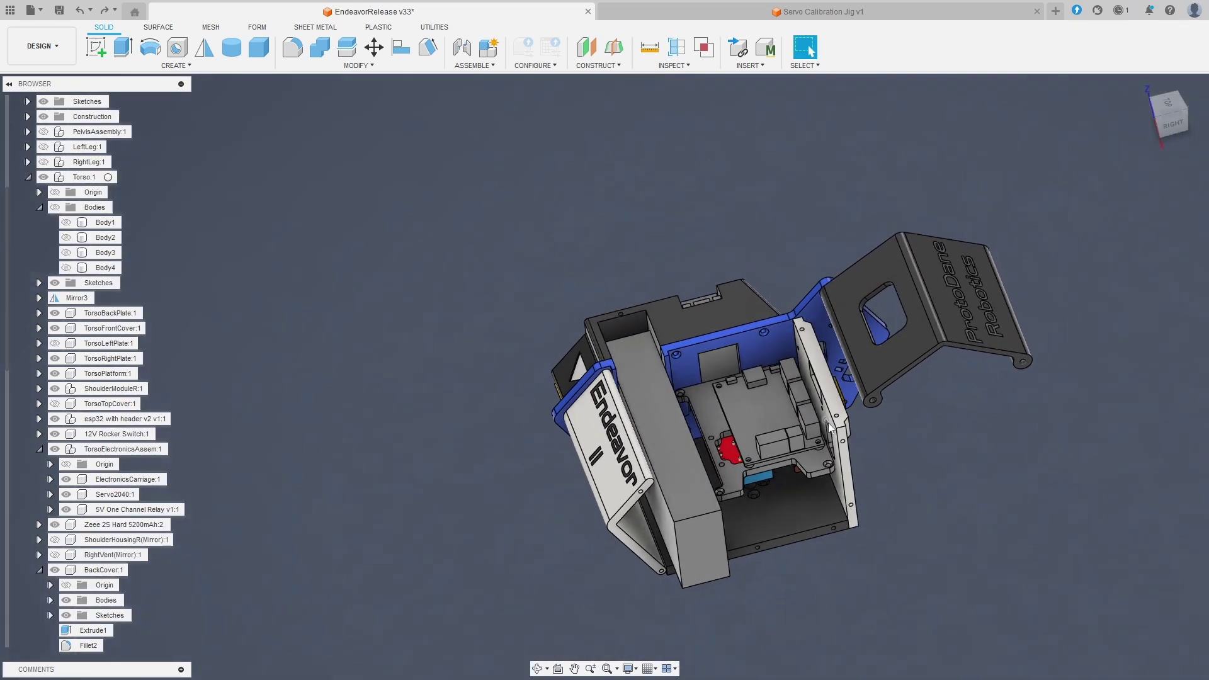
# Step: Examine the Servo2040 board inside the torso, plus the ESP32 board and 12V rocker switch on its side plate
pyautogui.scroll(2, 812, 431)
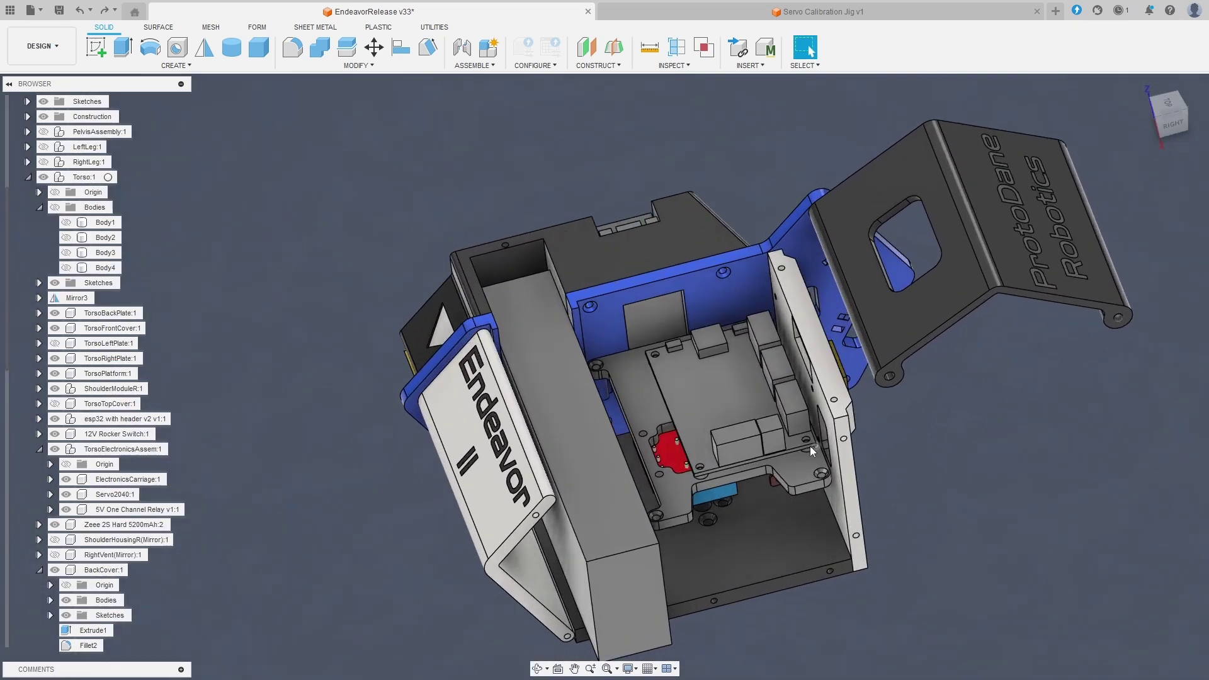
pyautogui.scroll(2, 772, 425)
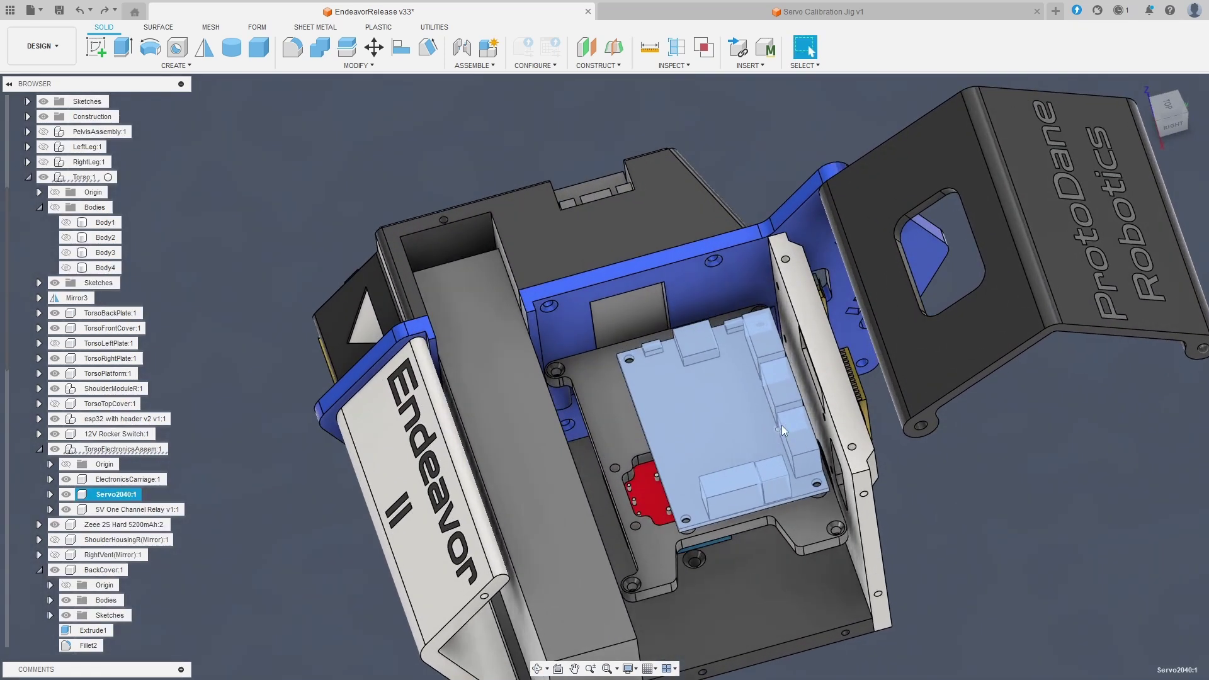
pyautogui.click(1025, 444)
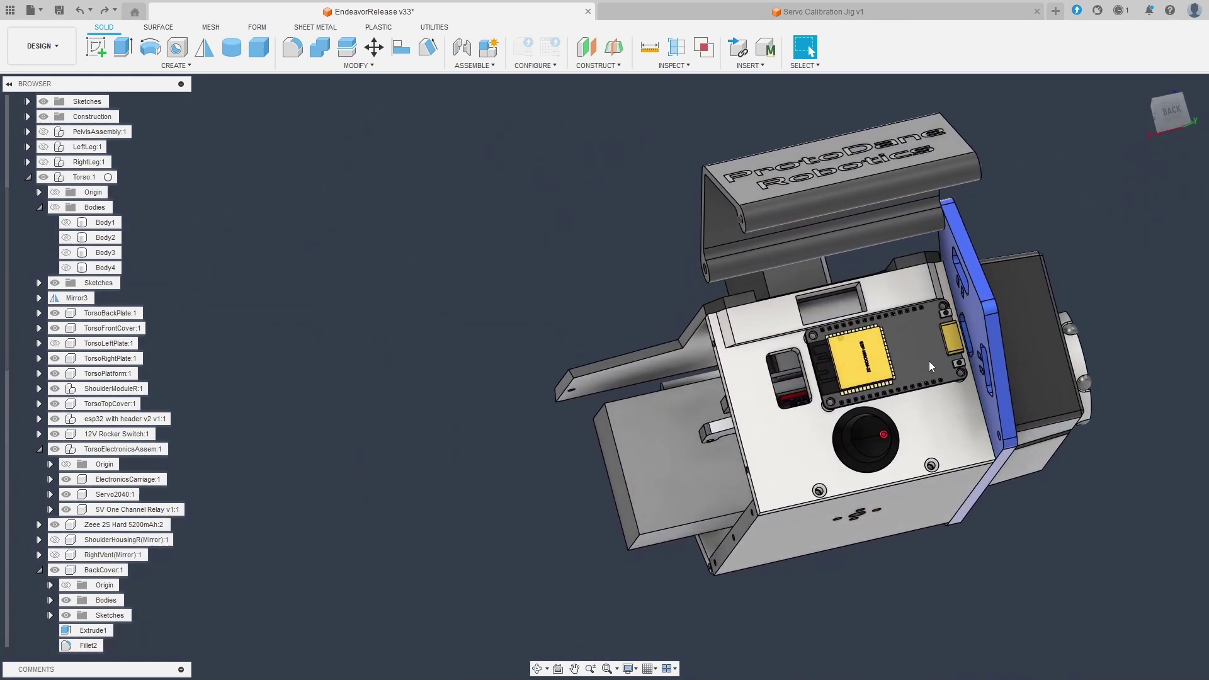
pyautogui.click(929, 361)
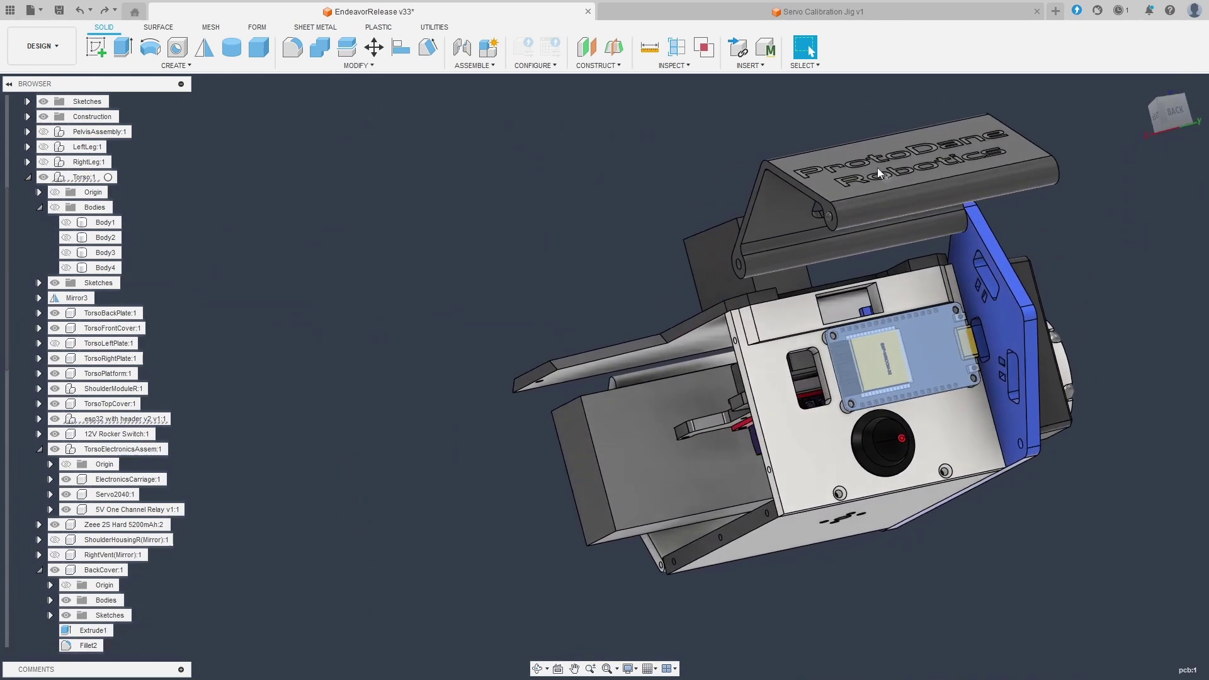
pyautogui.click(876, 166)
pyautogui.click(992, 526)
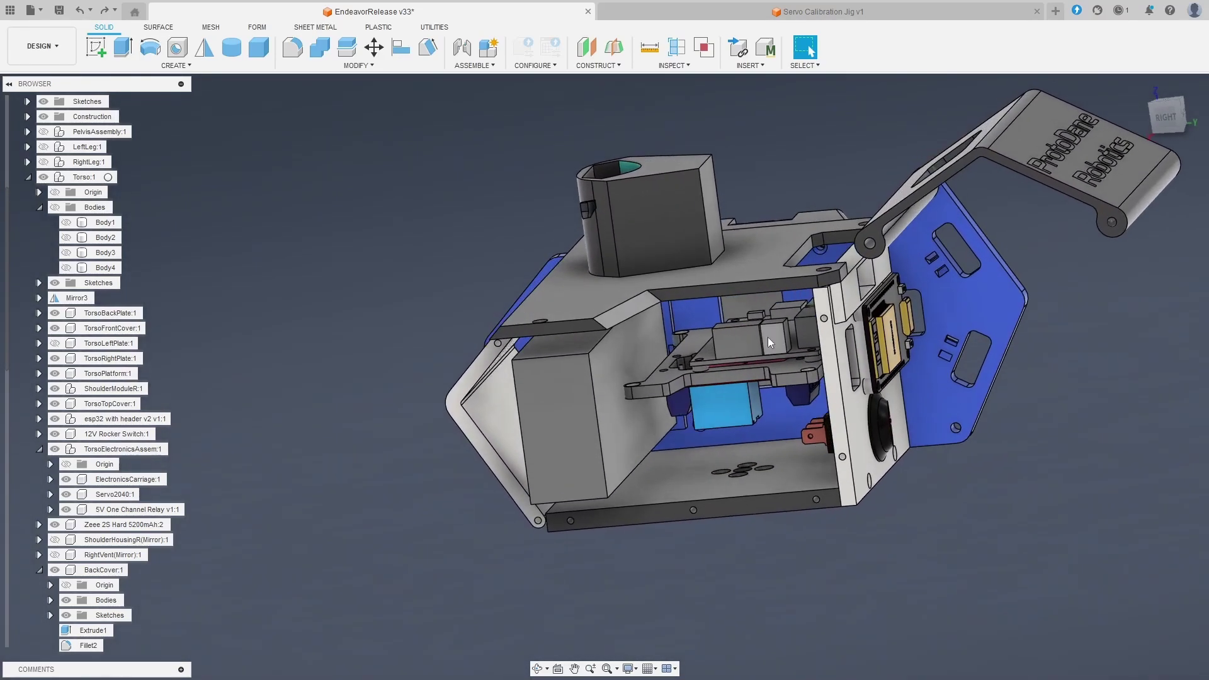
pyautogui.click(969, 508)
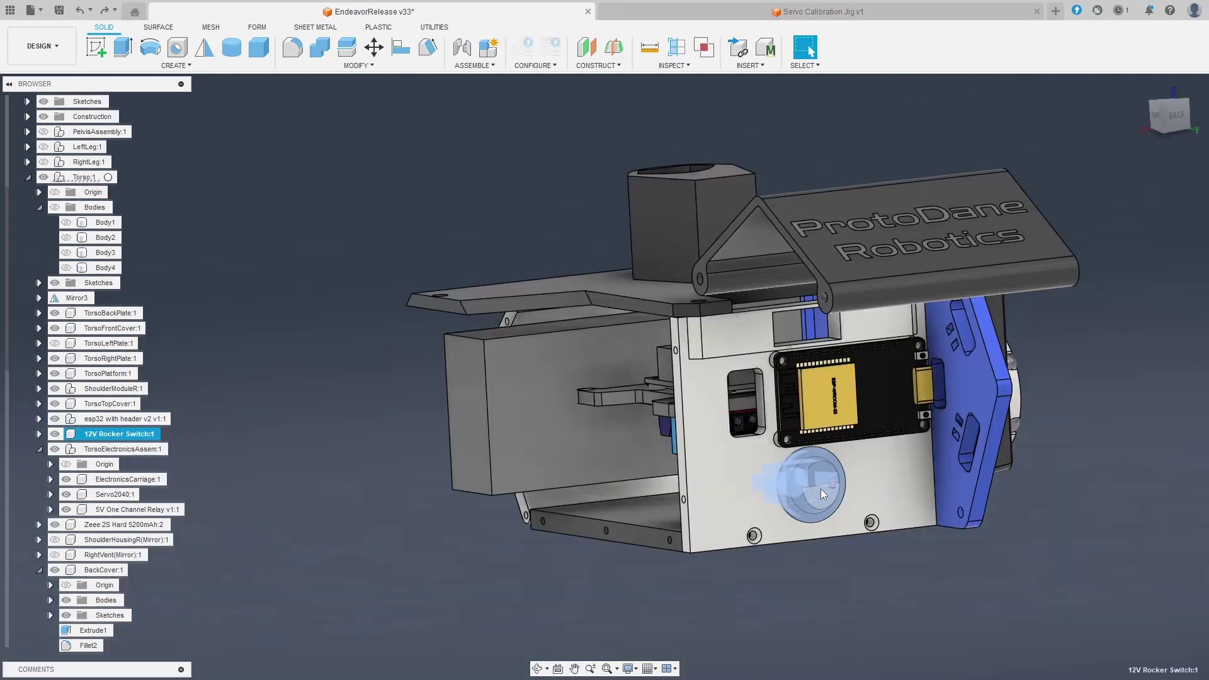
pyautogui.click(865, 594)
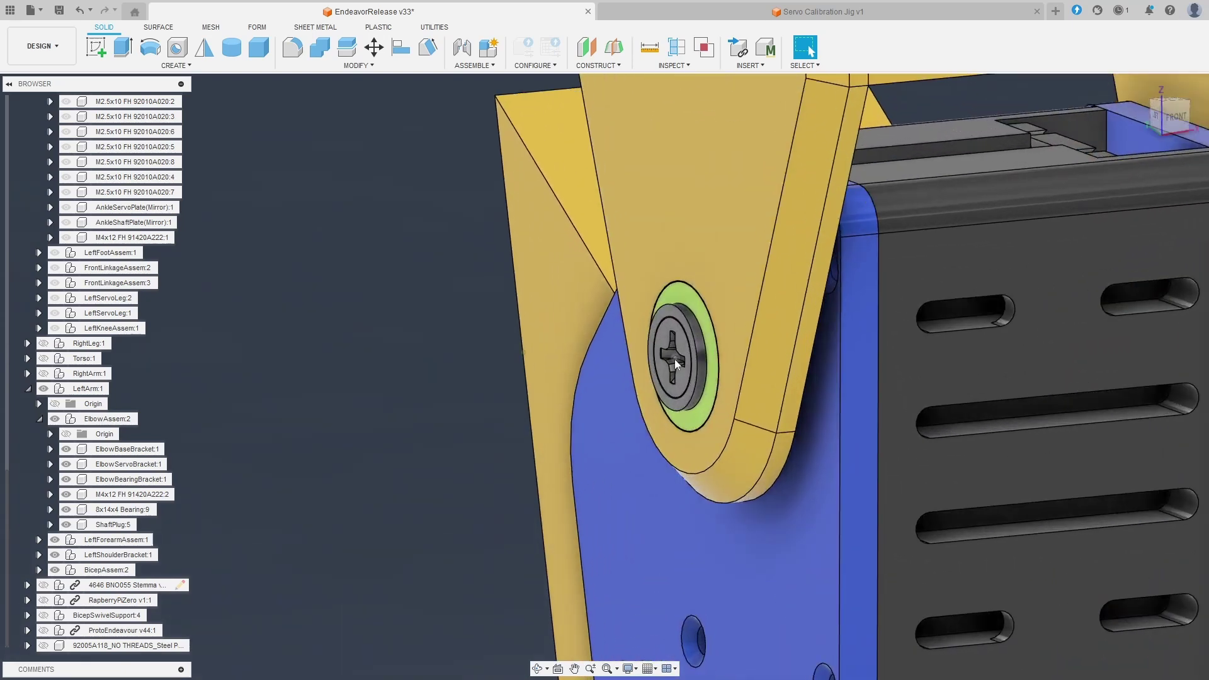
# Step: Move the elbow's M4x12 screw and shaft plug together about 25.6 mm outward from the bearing
pyautogui.click(674, 360)
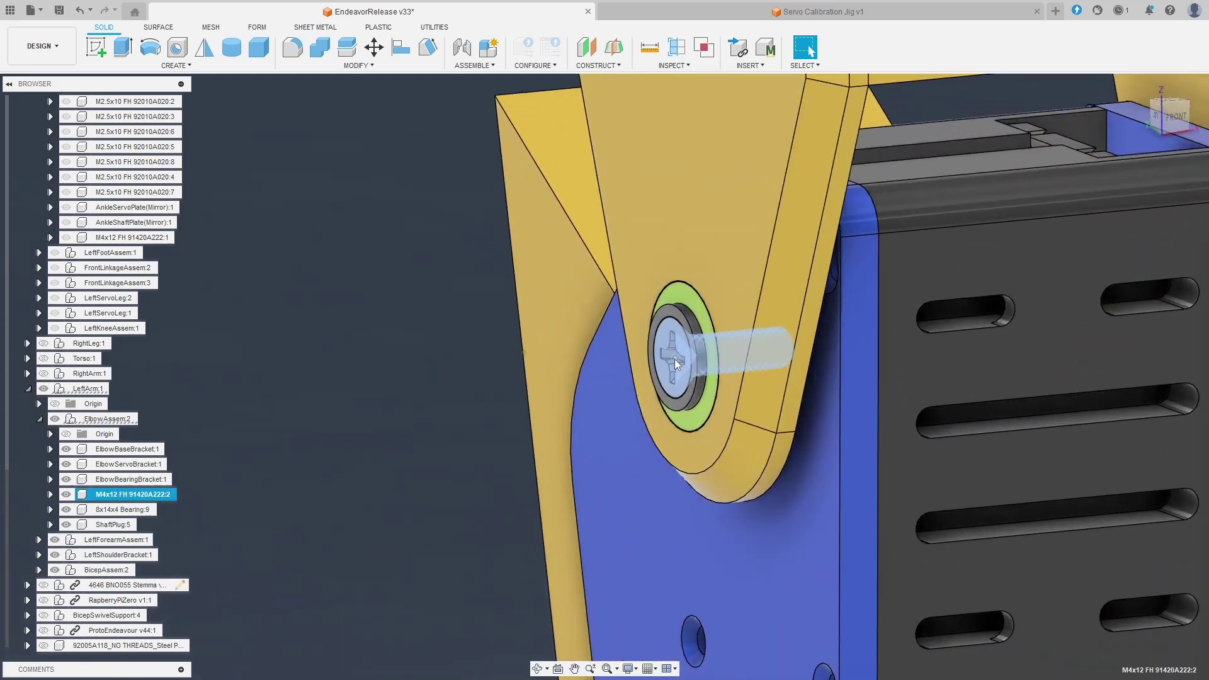
pyautogui.keyDown('shift'); pyautogui.click(690, 390); pyautogui.keyUp('shift')
pyautogui.press('m')
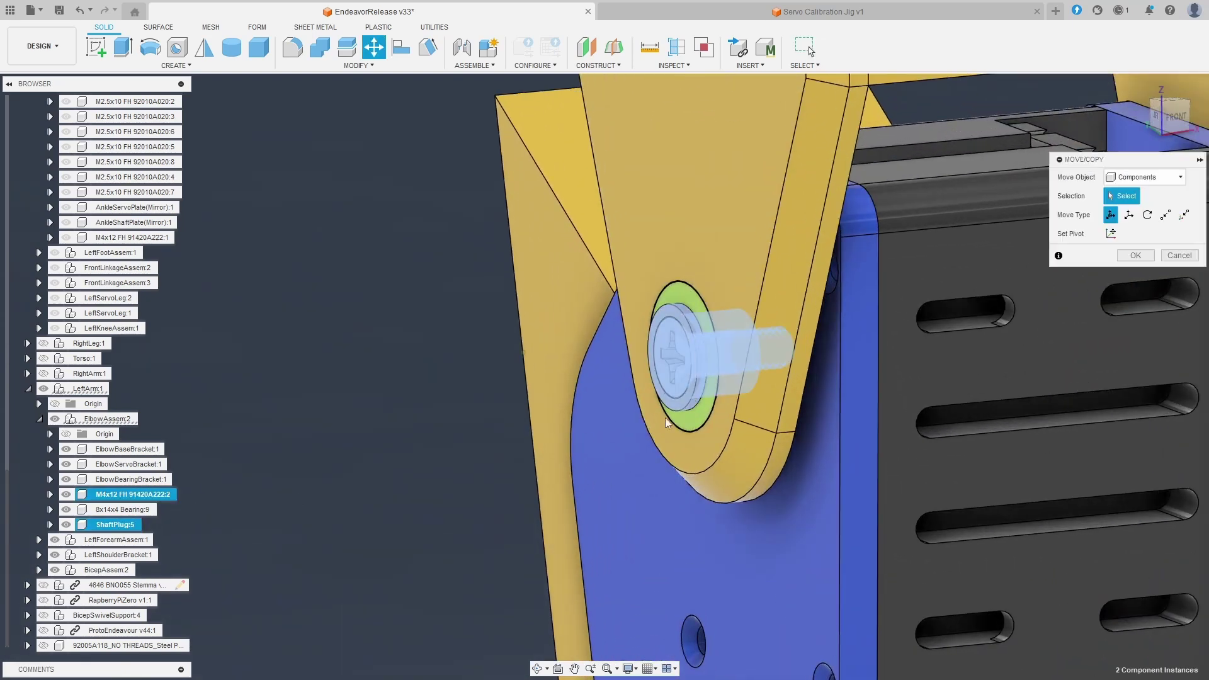
pyautogui.moveTo(654, 355); pyautogui.dragTo(445, 366)
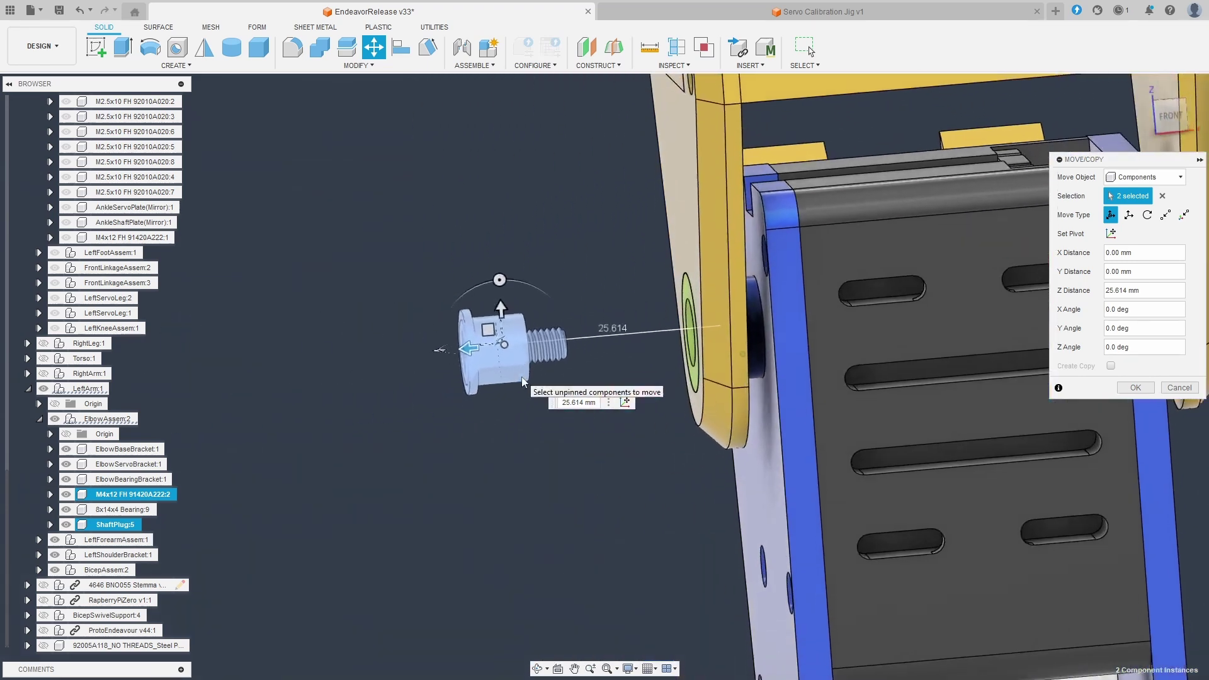
pyautogui.keyDown('shift'); pyautogui.moveTo(550, 432); pyautogui.dragTo(717, 452, button='middle'); pyautogui.keyUp('shift')
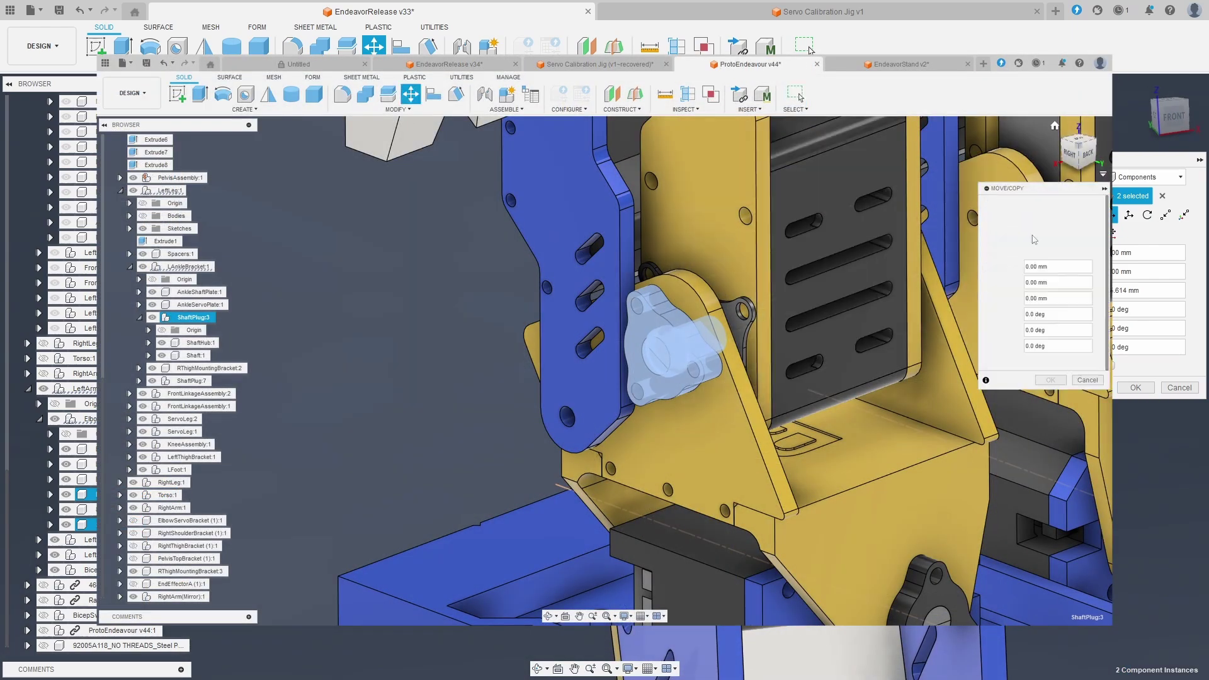
# Step: In the ProtoEndeavour v44 design, move the left ankle's three-lobed shaft plug about 42.5 mm out of its bracket
pyautogui.moveTo(677, 353); pyautogui.dragTo(597, 404)
pyautogui.keyDown('shift'); pyautogui.moveTo(539, 397); pyautogui.dragTo(702, 443, button='middle'); pyautogui.keyUp('shift')
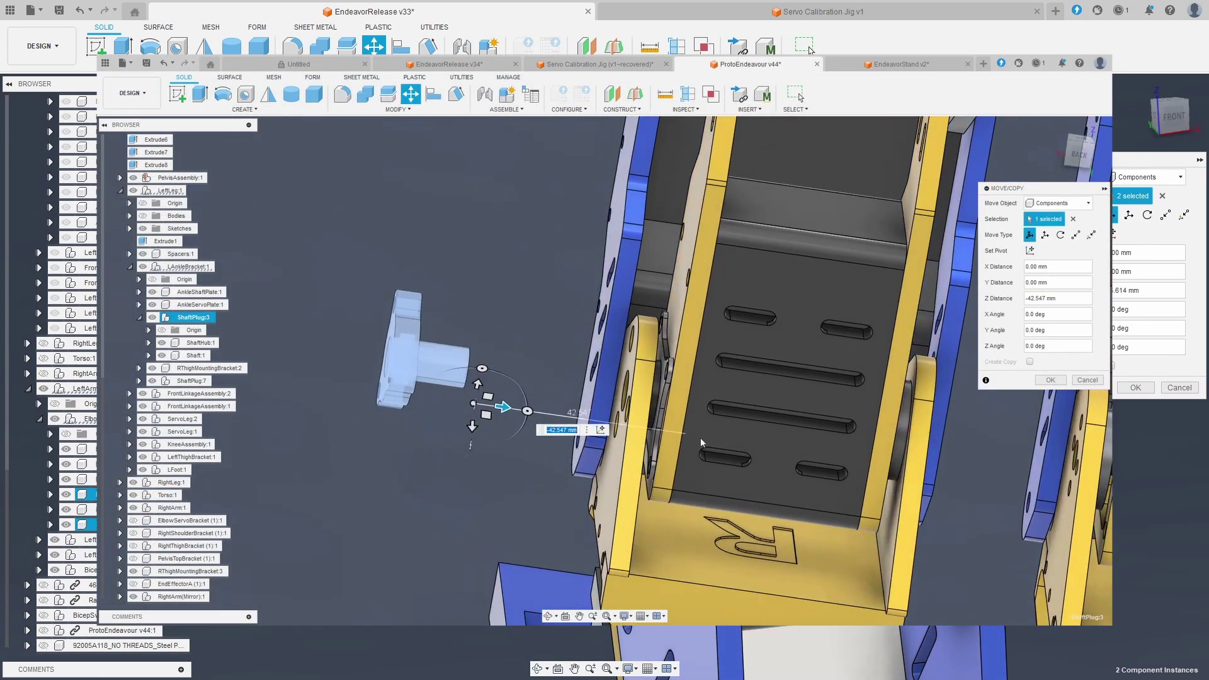
pyautogui.click(1051, 380)
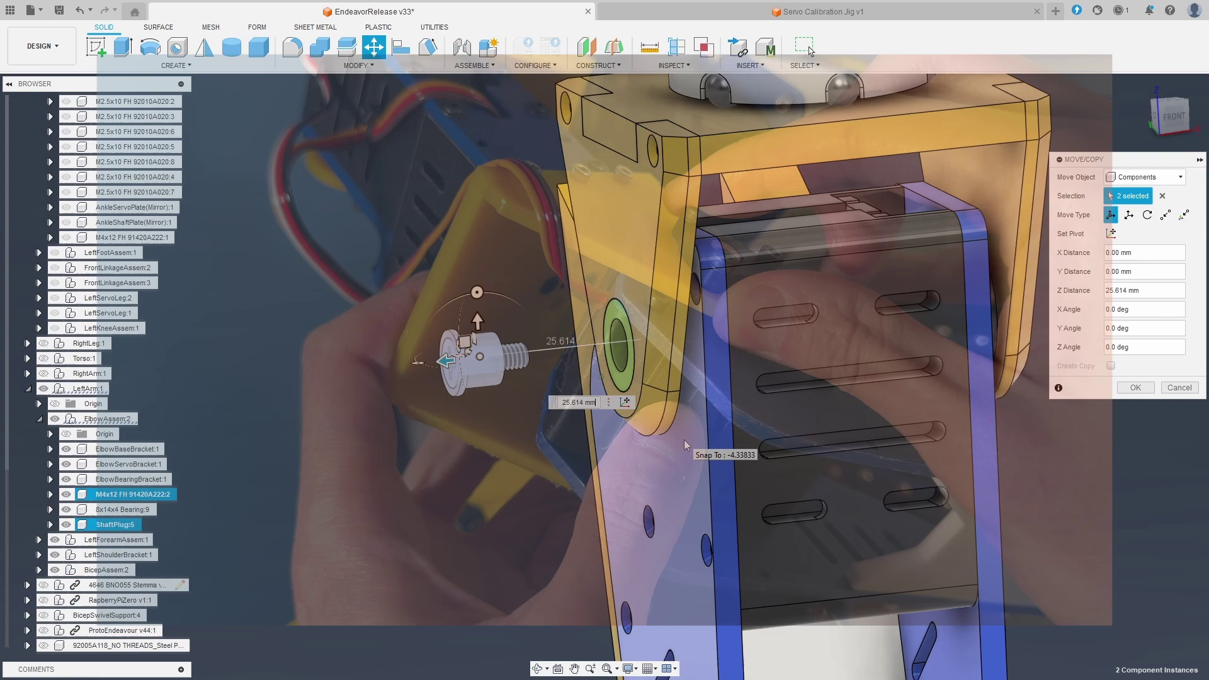
# Step: Return to the EndeavorRelease design and cancel the pending move of the elbow screw and shaft plug
pyautogui.scroll(-2, 684, 440)
pyautogui.moveTo(920, 375); pyautogui.dragTo(932, 441, button='middle')
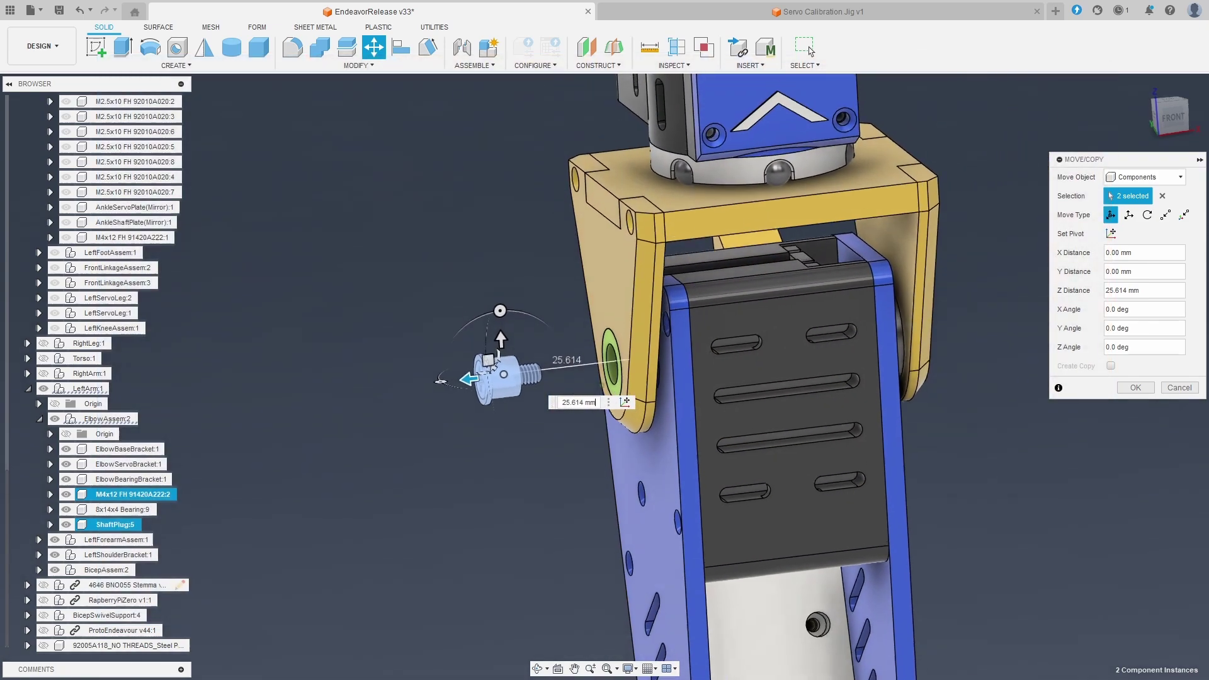
pyautogui.click(1178, 388)
# Step: Examine the shoulder's roller-ball joint and the connection between the torso and the pelvis assembly
pyautogui.scroll(3, 875, 403)
pyautogui.scroll(2, 985, 402)
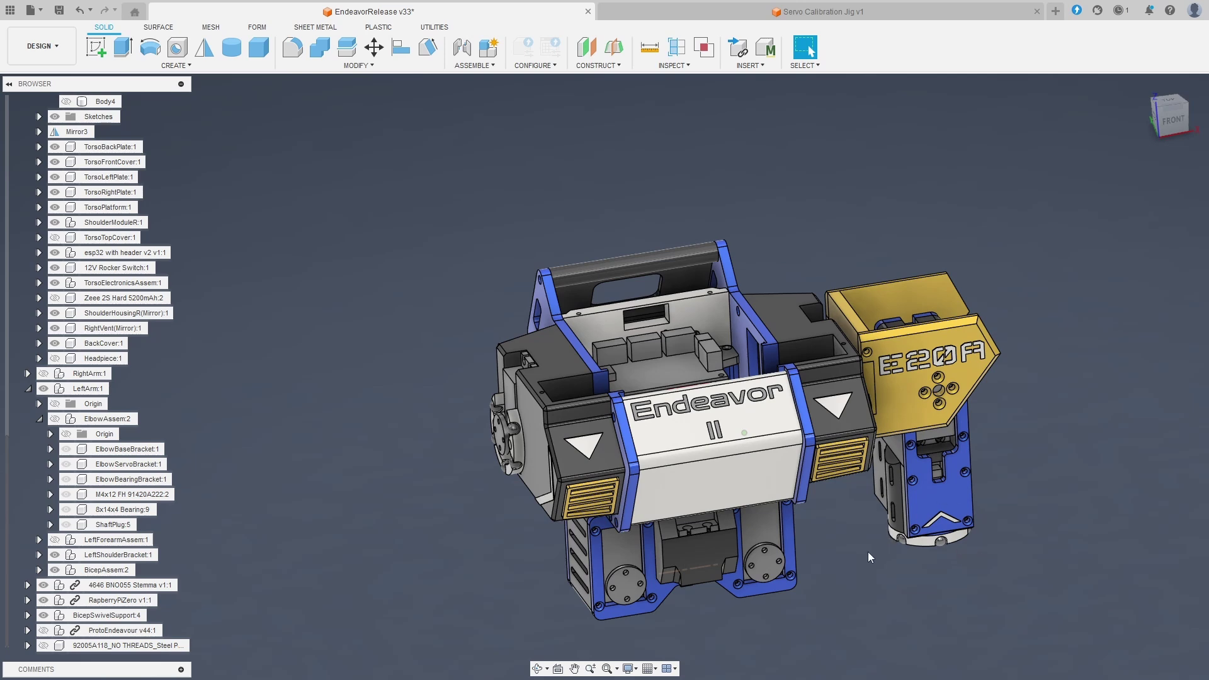
pyautogui.keyDown('shift'); pyautogui.moveTo(868, 552); pyautogui.dragTo(868, 547, button='middle'); pyautogui.keyUp('shift')
pyautogui.scroll(3, 868, 543)
pyautogui.scroll(2, 722, 440)
pyautogui.scroll(2, 724, 435)
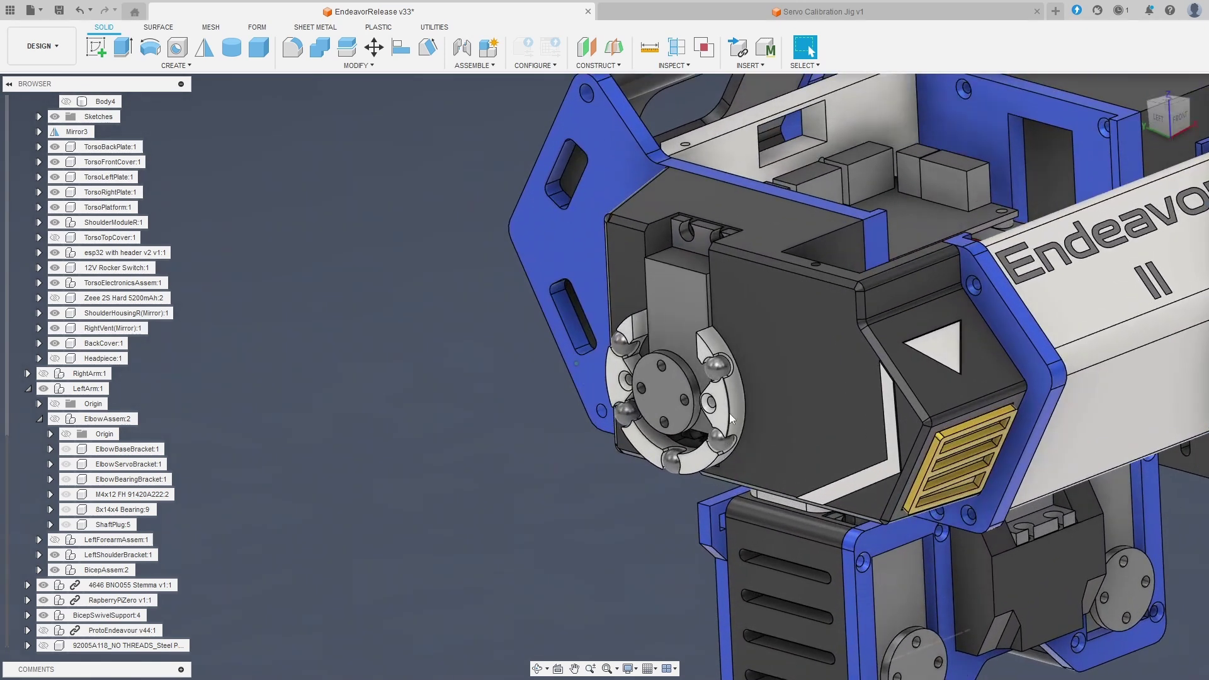
pyautogui.keyDown('shift'); pyautogui.moveTo(730, 413); pyautogui.dragTo(788, 472, button='middle'); pyautogui.keyUp('shift')
pyautogui.scroll(4, 791, 391)
pyautogui.scroll(-5, 949, 456)
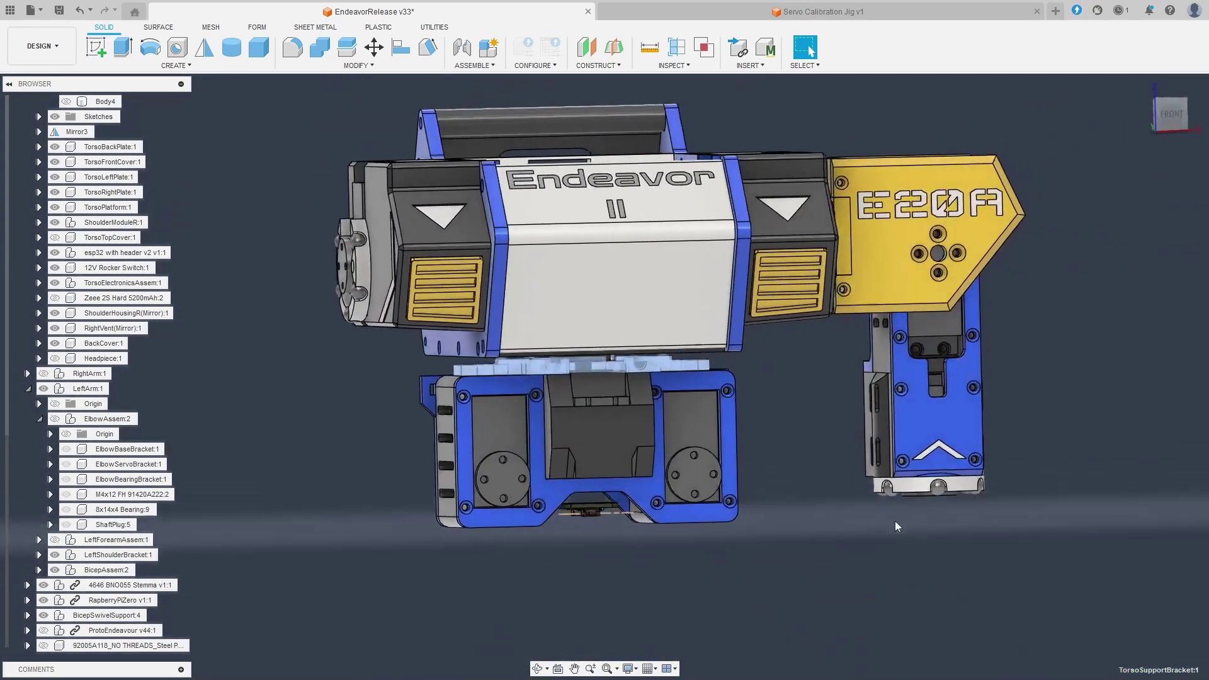
pyautogui.scroll(3, 905, 572)
pyautogui.scroll(3, 855, 487)
pyautogui.scroll(-5, 860, 492)
pyautogui.keyDown('shift'); pyautogui.moveTo(743, 505); pyautogui.dragTo(830, 567, button='middle'); pyautogui.keyUp('shift')
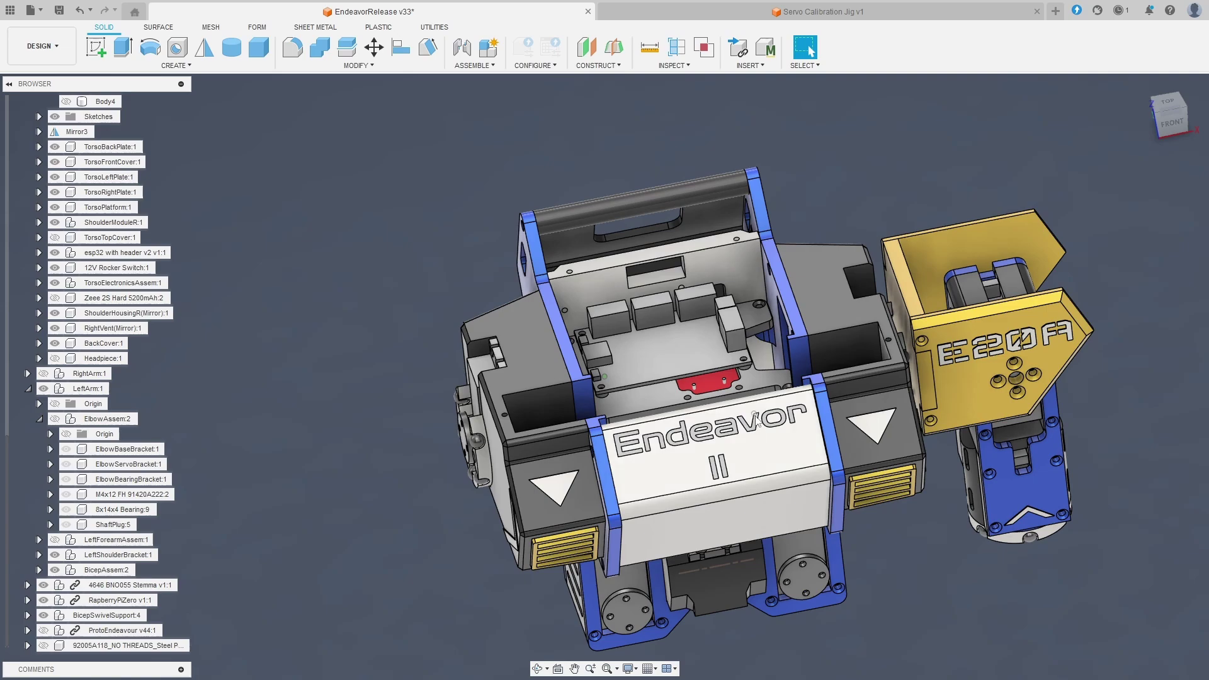
# Step: Inspect the electronics carriage inside the open torso and the boards mounted on it
pyautogui.keyDown('shift'); pyautogui.moveTo(758, 421); pyautogui.dragTo(760, 438, button='middle'); pyautogui.keyUp('shift')
pyautogui.scroll(5, 764, 452)
pyautogui.scroll(8, 755, 473)
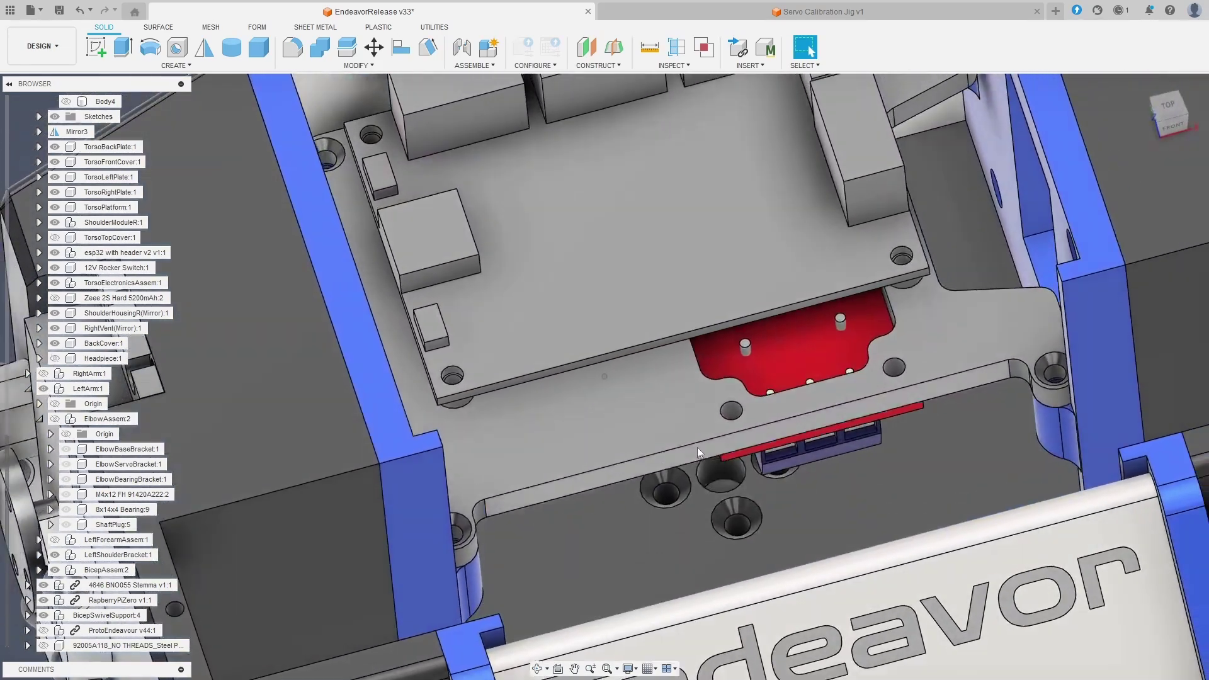
pyautogui.click(697, 450)
pyautogui.scroll(-10, 698, 450)
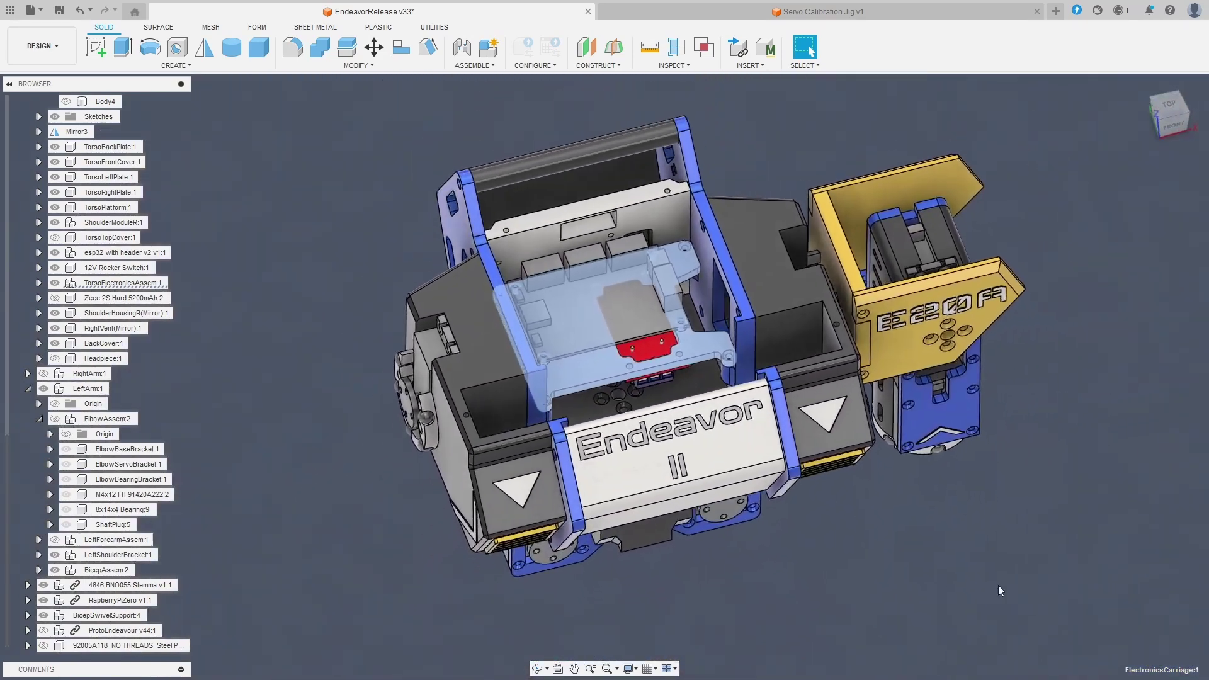
pyautogui.click(921, 565)
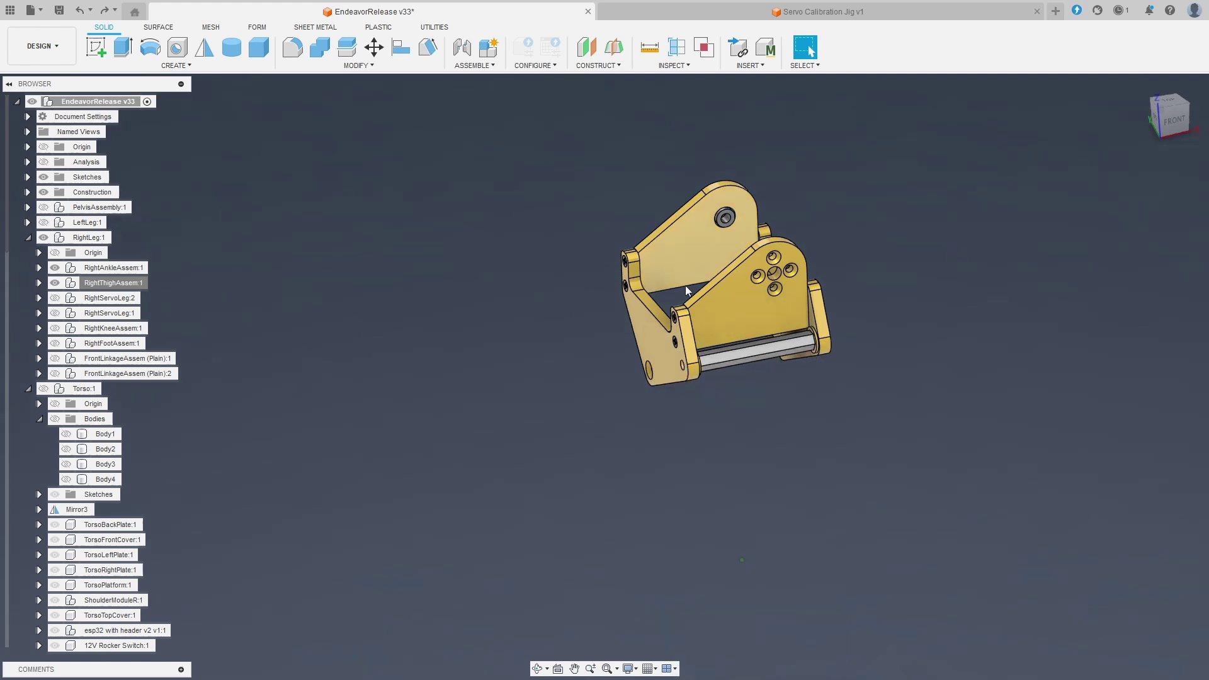
# Step: Inspect the right thigh assembly, selecting its two upright side plates together and then an edge of the hex standoff
pyautogui.scroll(4, 683, 286)
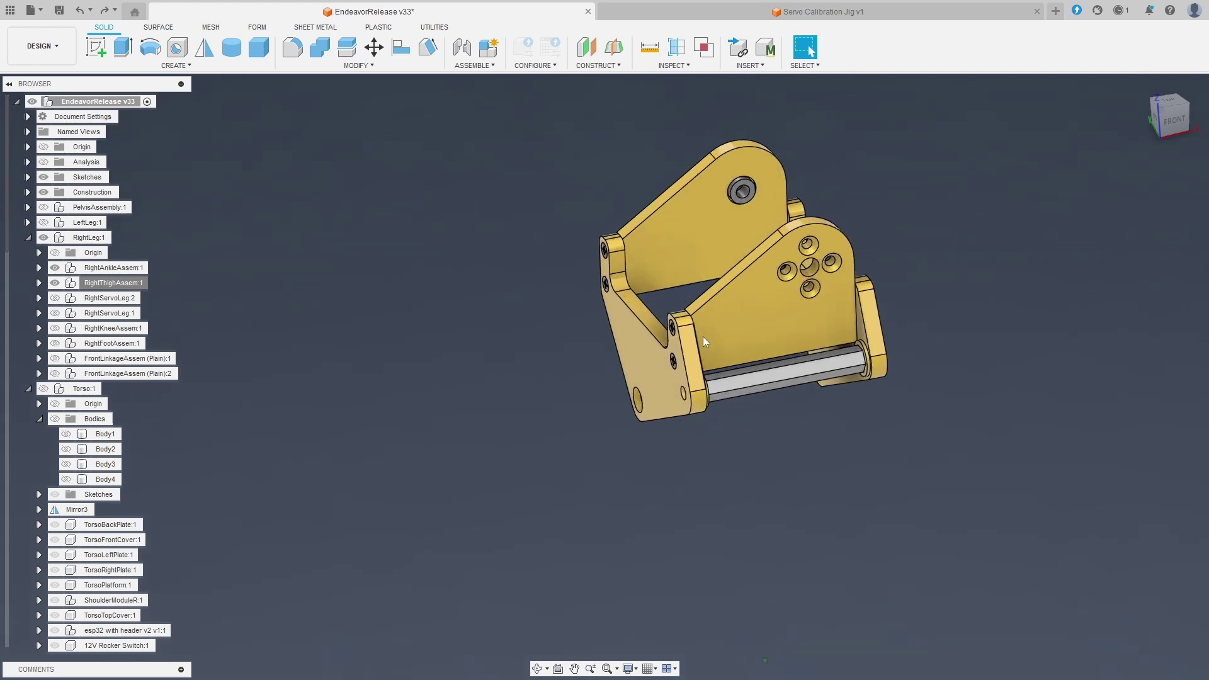
pyautogui.moveTo(710, 344); pyautogui.dragTo(802, 406, button='middle')
pyautogui.click(767, 342)
pyautogui.keyDown('shift'); pyautogui.click(802, 394); pyautogui.keyUp('shift')
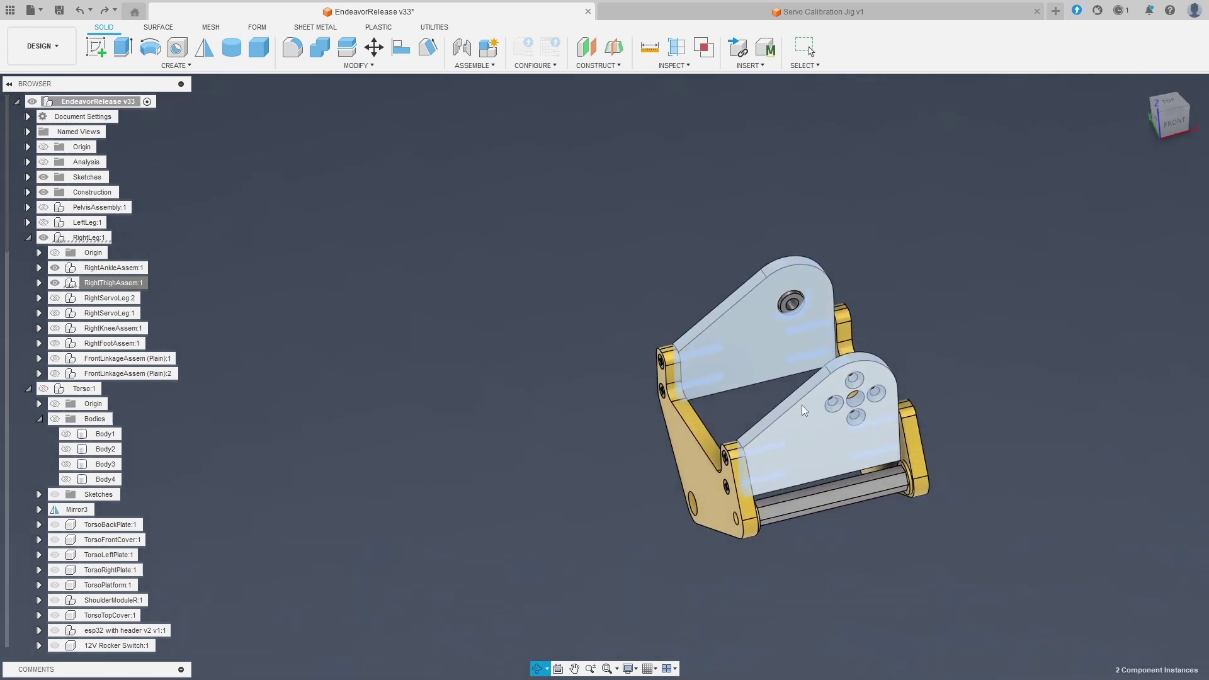
pyautogui.click(811, 514)
pyautogui.keyDown('shift'); pyautogui.moveTo(813, 513); pyautogui.dragTo(813, 498, button='middle'); pyautogui.keyUp('shift')
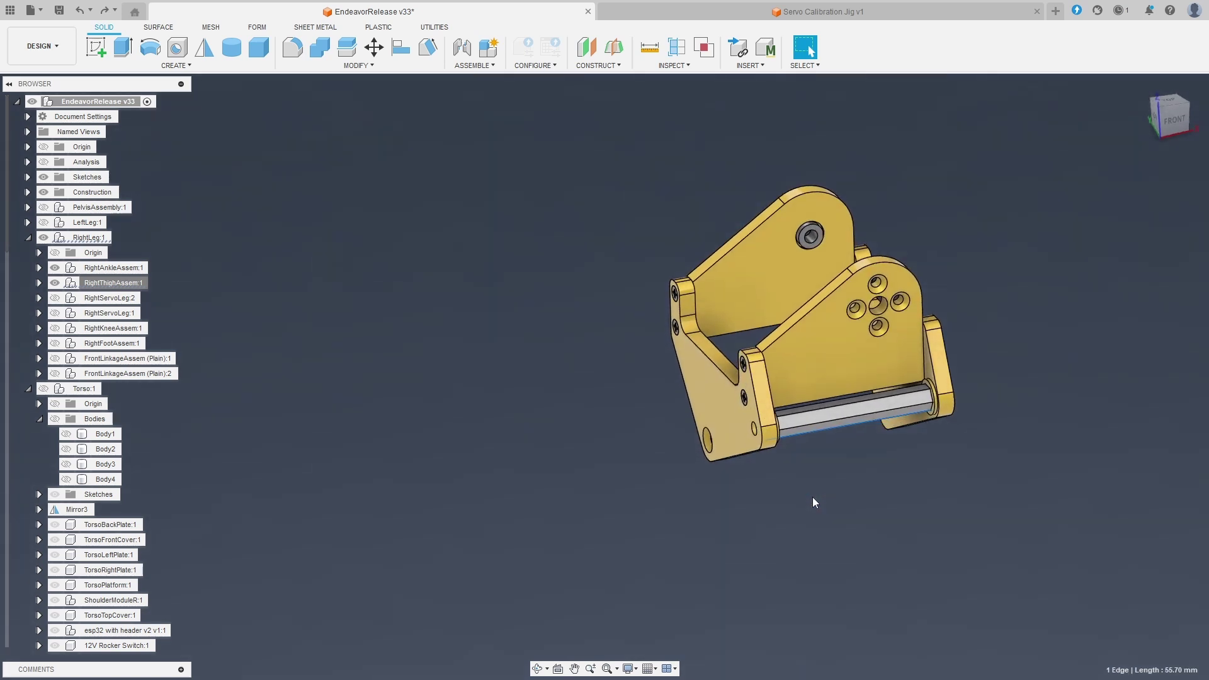
pyautogui.keyDown('shift'); pyautogui.moveTo(813, 501); pyautogui.dragTo(818, 489, button='middle'); pyautogui.keyUp('shift')
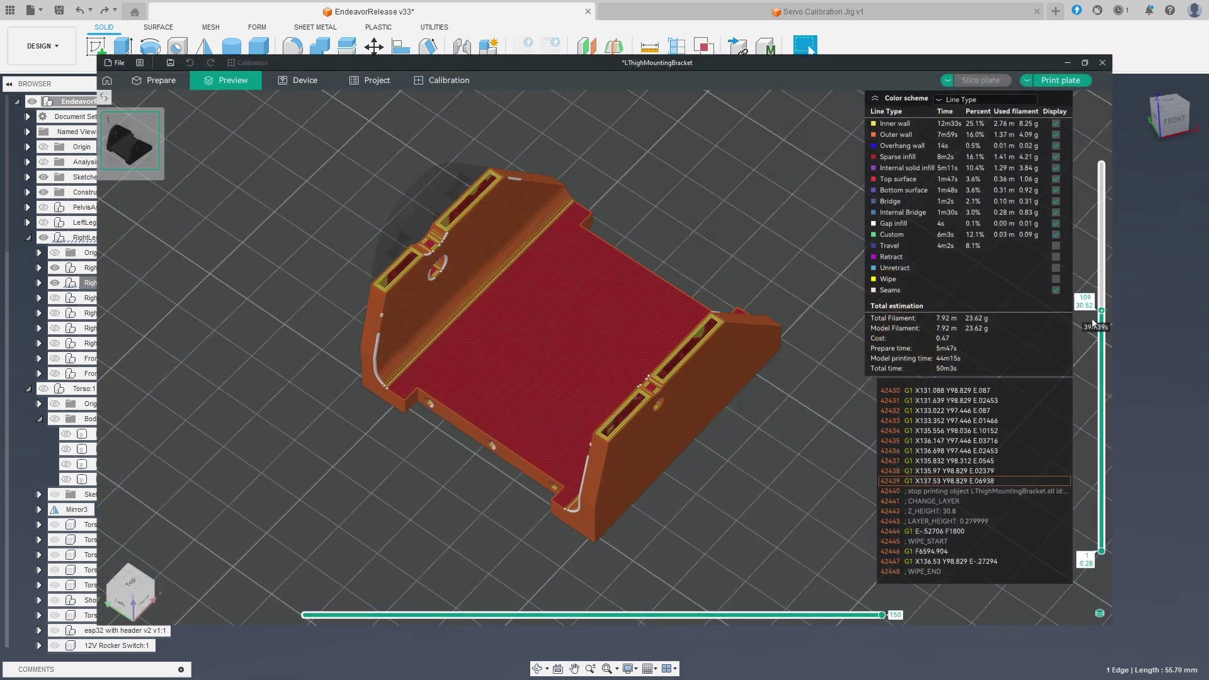
# Step: Switch to the slicer and step down through the layer preview of the LThighMountingBracket
pyautogui.moveTo(1089, 417); pyautogui.dragTo(1091, 513)
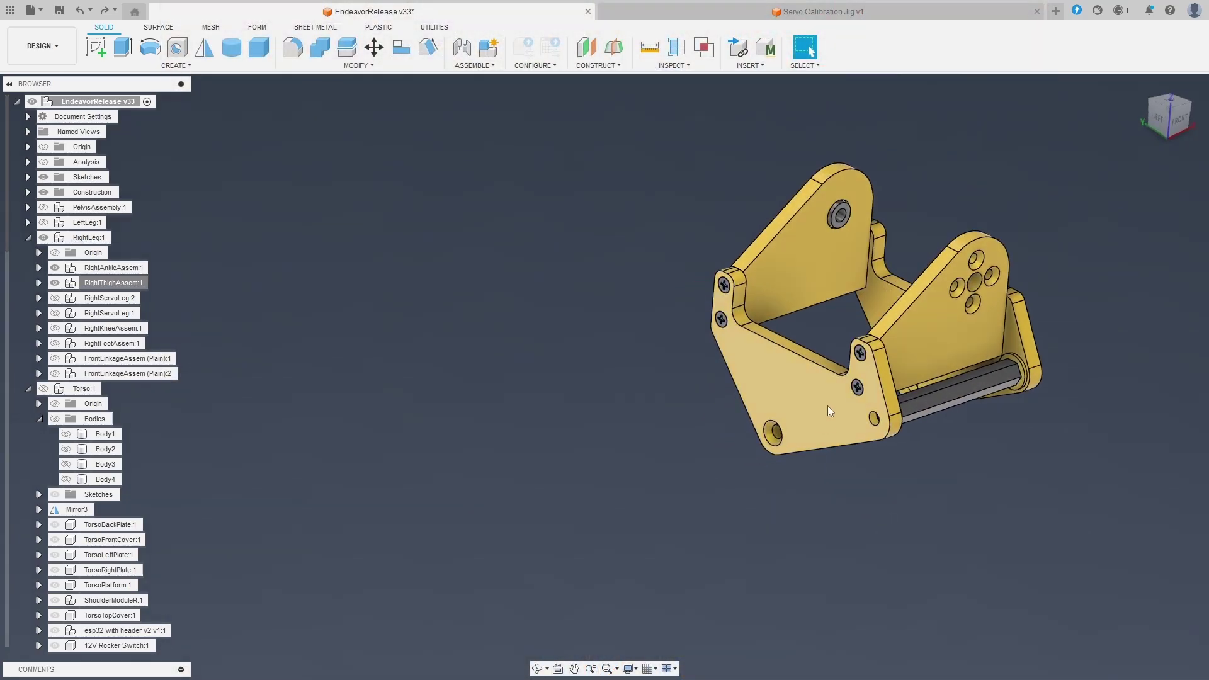
# Step: Pull the two outer plates of the right thigh assembly apart to expose its screws and hex standoff
pyautogui.moveTo(821, 414); pyautogui.dragTo(630, 451)
pyautogui.keyDown('shift'); pyautogui.moveTo(630, 451); pyautogui.dragTo(775, 398, button='middle'); pyautogui.keyUp('shift')
pyautogui.moveTo(800, 382); pyautogui.dragTo(908, 413)
pyautogui.keyDown('shift'); pyautogui.moveTo(908, 413); pyautogui.dragTo(774, 509, button='middle'); pyautogui.keyUp('shift')
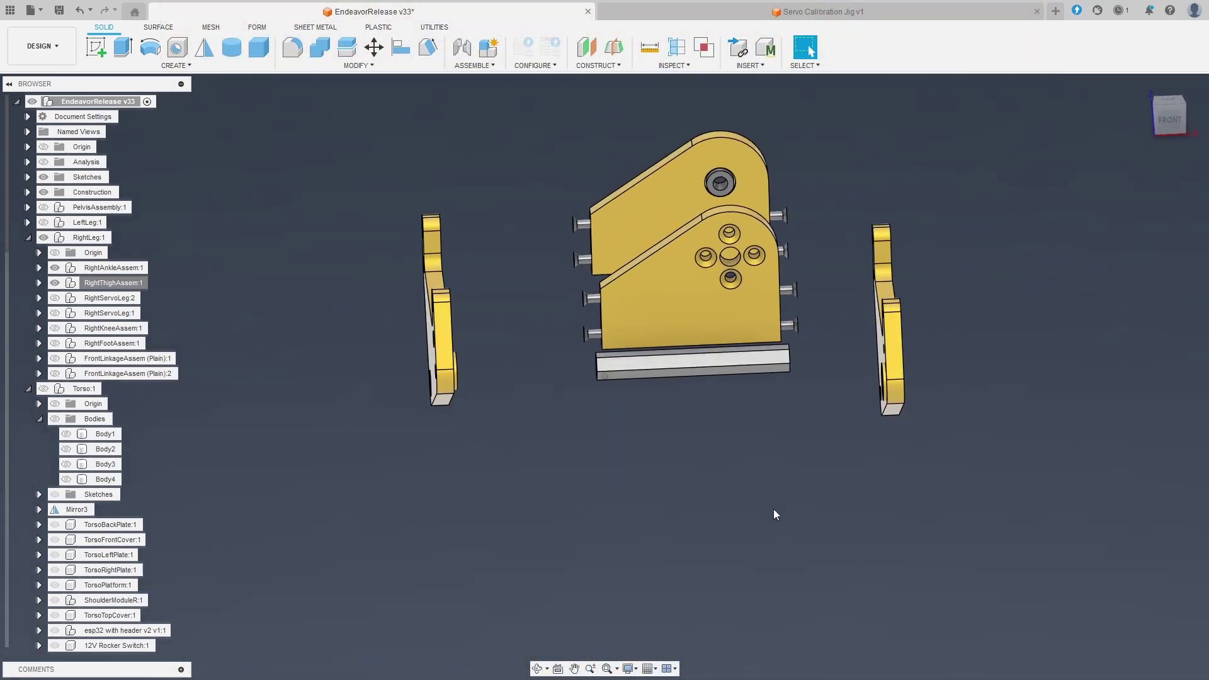
pyautogui.press('F6')
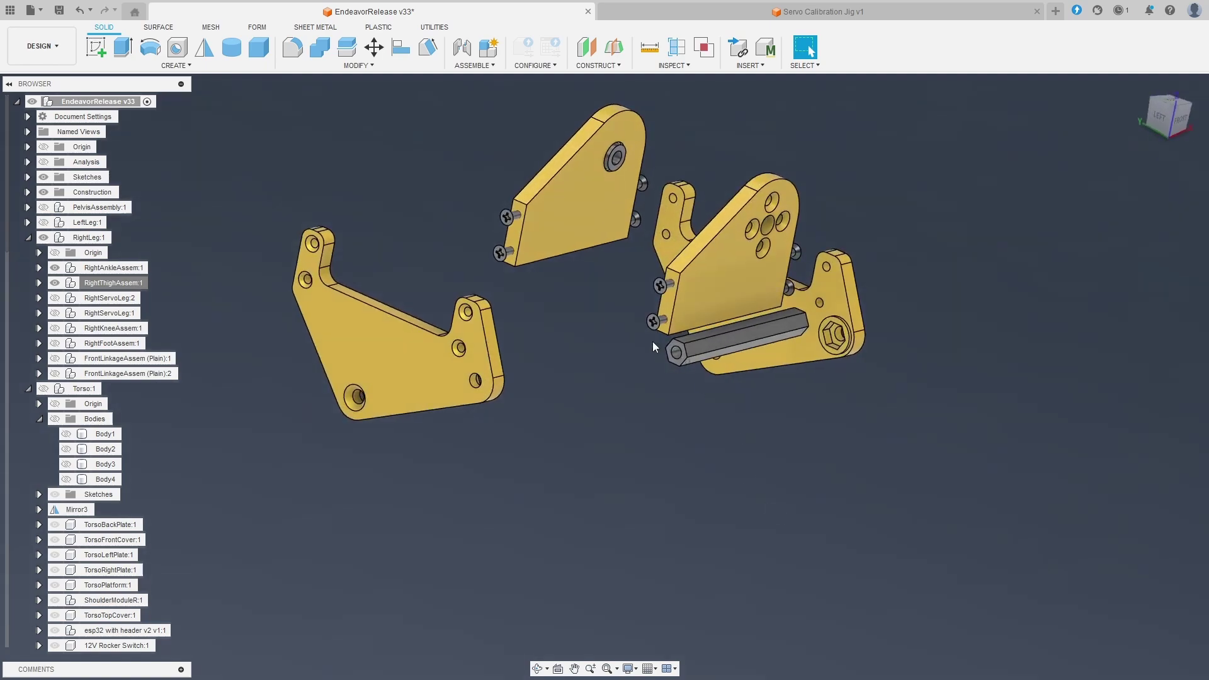
pyautogui.scroll(2, 653, 341)
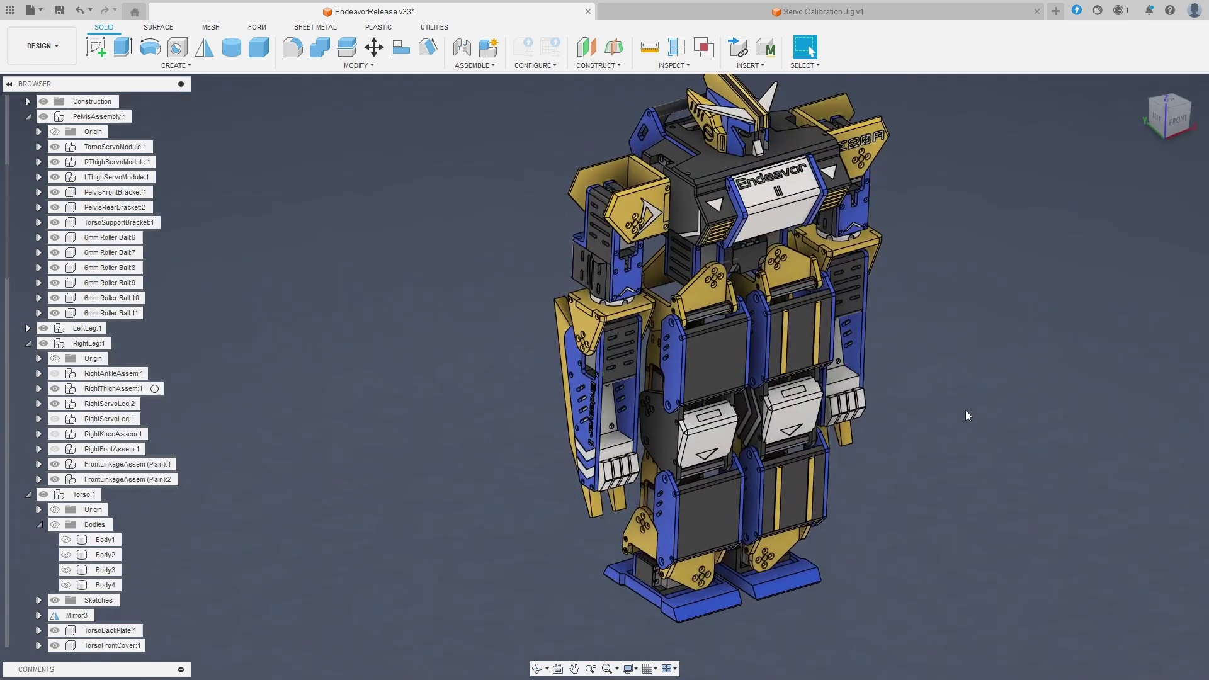
# Step: Examine the countersunk screws of the right ankle bracket and the assembled legs on the full robot
pyautogui.scroll(6, 965, 411)
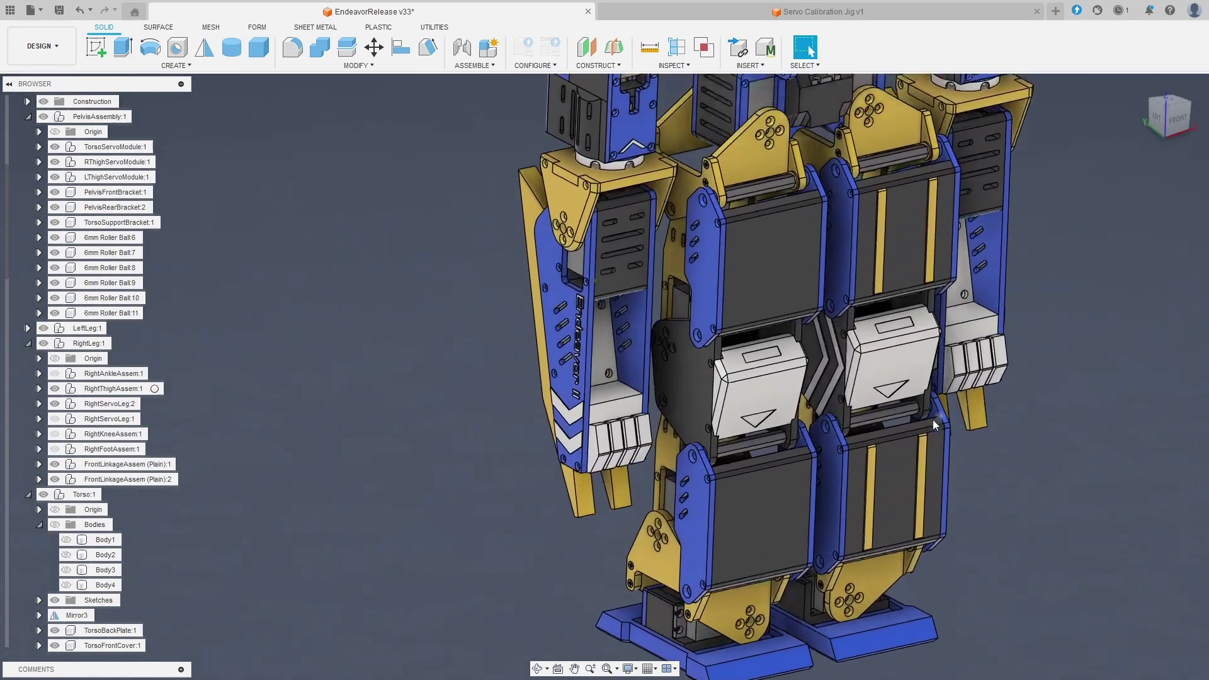
pyautogui.scroll(3, 606, 387)
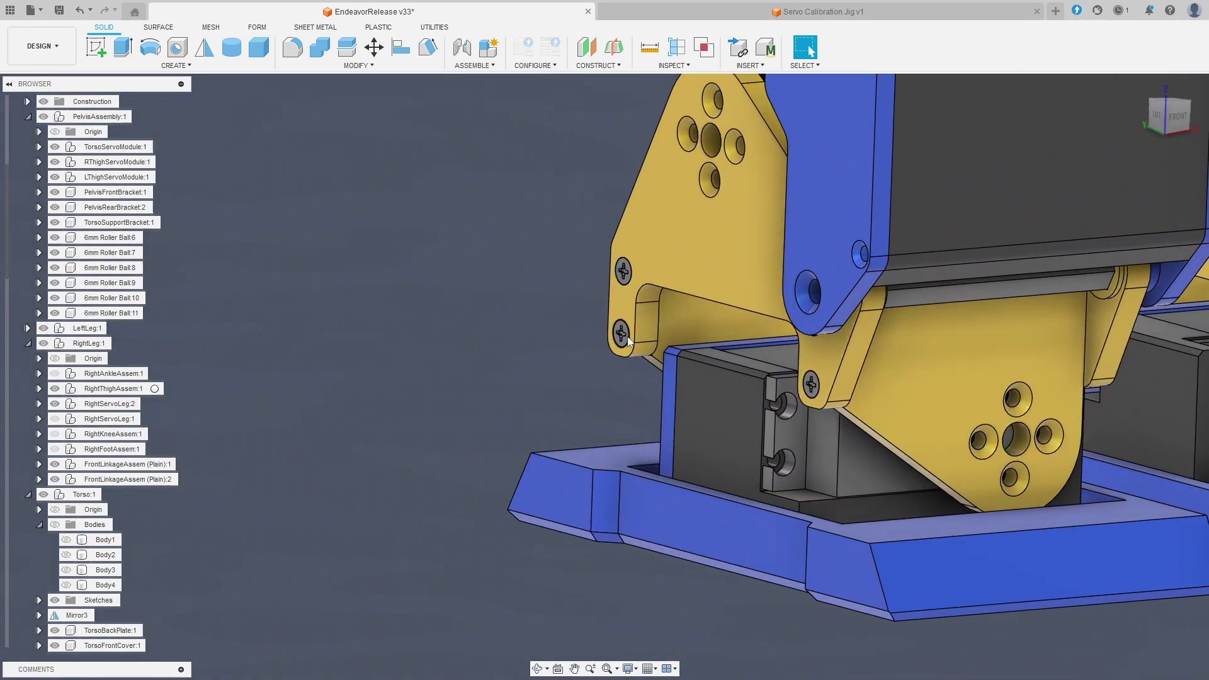
pyautogui.keyDown('shift'); pyautogui.moveTo(379, 383); pyautogui.dragTo(667, 435, button='middle'); pyautogui.keyUp('shift')
pyautogui.scroll(4, 887, 430)
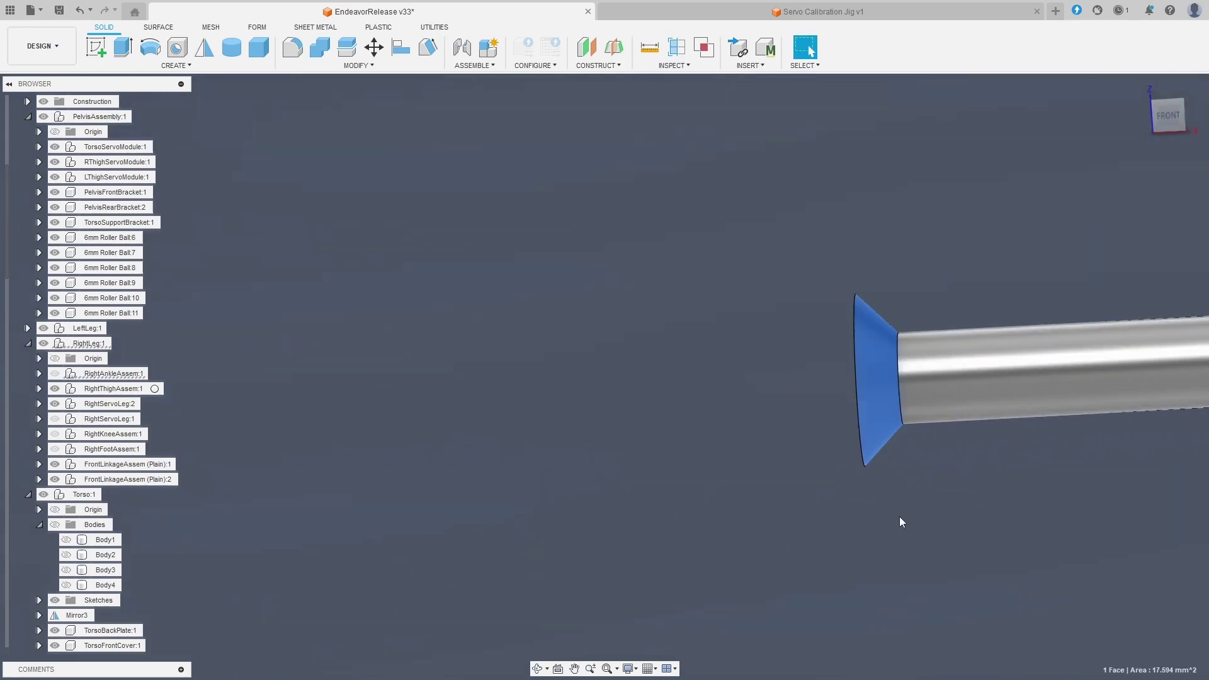
pyautogui.scroll(-8, 900, 516)
pyautogui.keyDown('shift'); pyautogui.moveTo(889, 508); pyautogui.dragTo(884, 506, button='middle'); pyautogui.keyUp('shift')
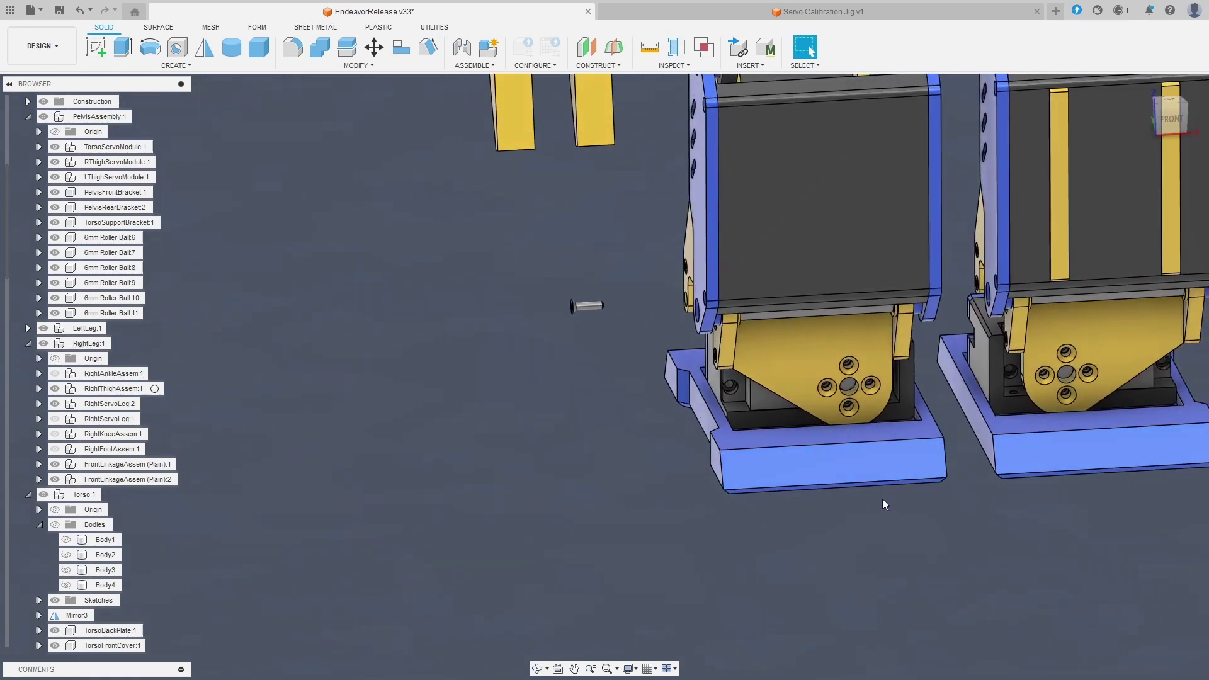
pyautogui.keyDown('shift'); pyautogui.moveTo(692, 404); pyautogui.dragTo(489, 360, button='middle'); pyautogui.keyUp('shift')
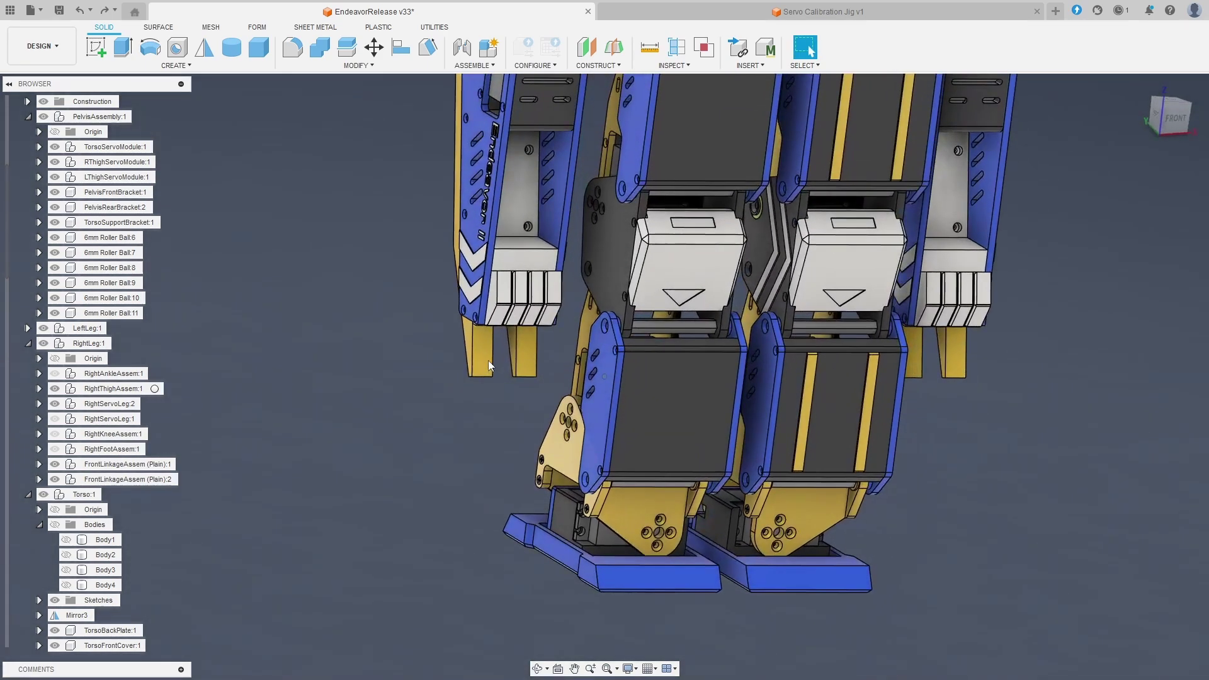
pyautogui.scroll(2, 489, 361)
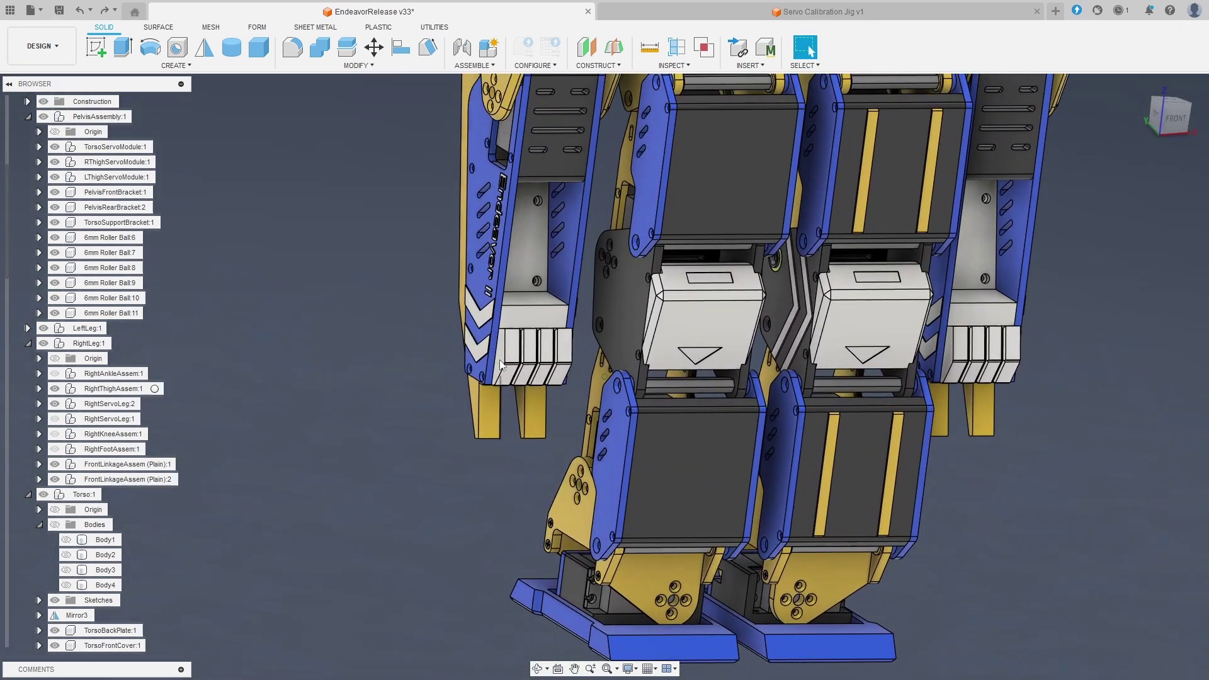